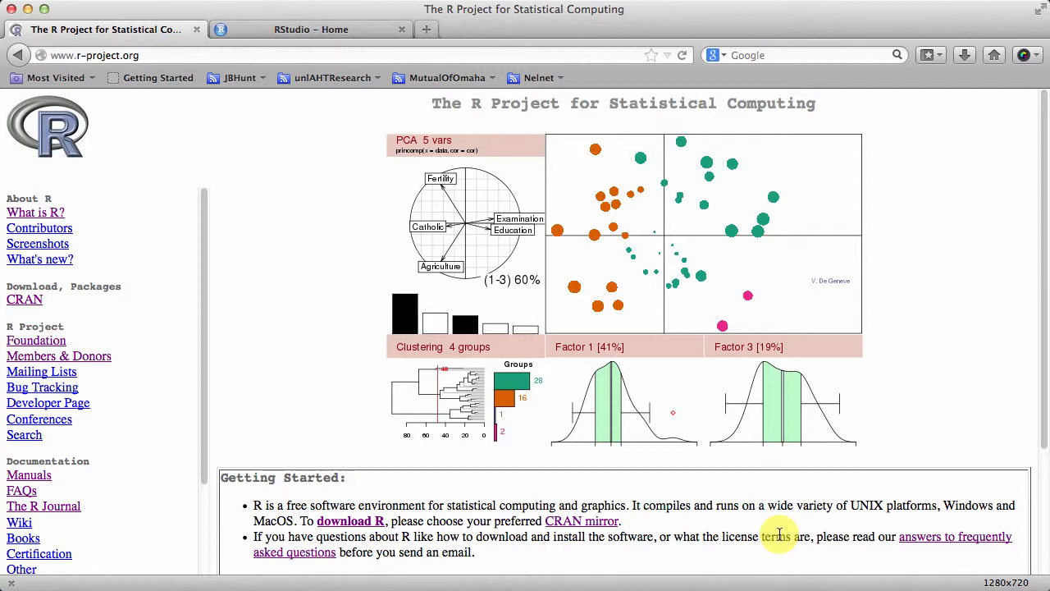
Open the list of CRAN mirrors from the R Project site and choose the University of California, Los Angeles mirror
left_click(188, 53)
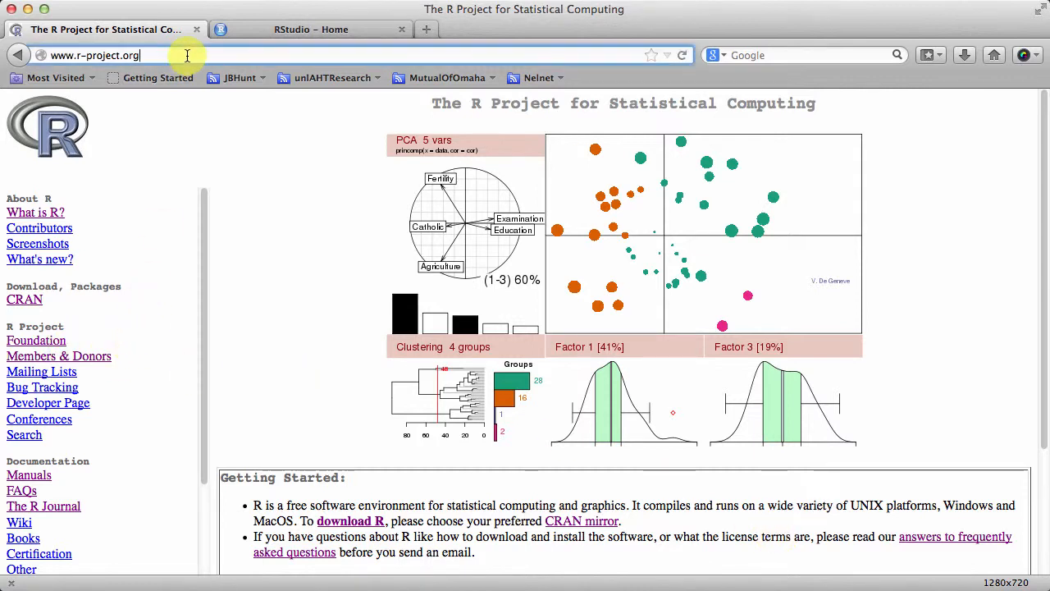
left_click_drag(188, 54, 191, 56)
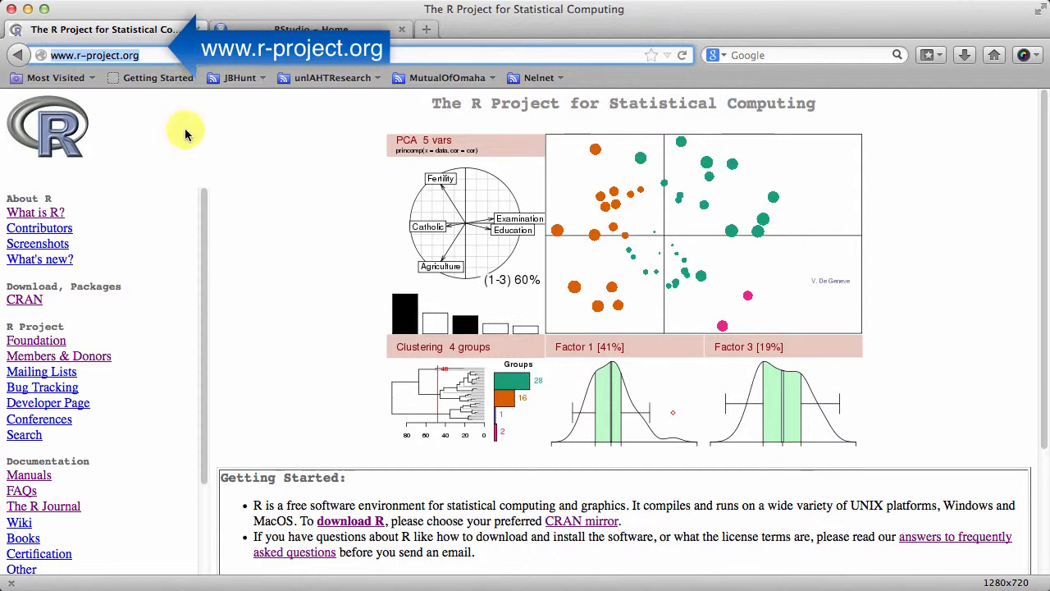
left_click(27, 302)
scroll(832, 335, "down", 10)
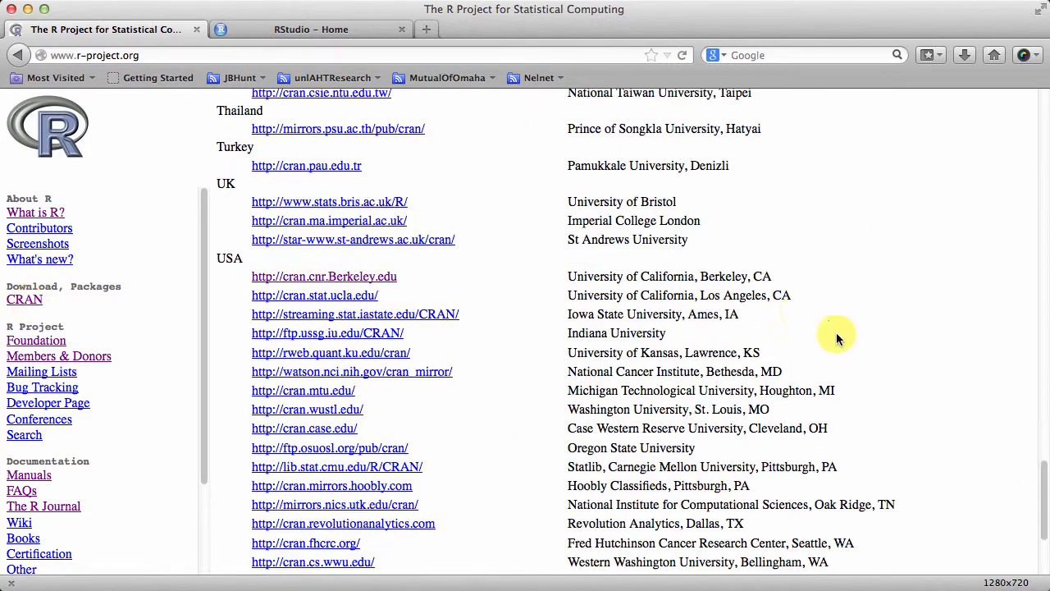
left_click(364, 296)
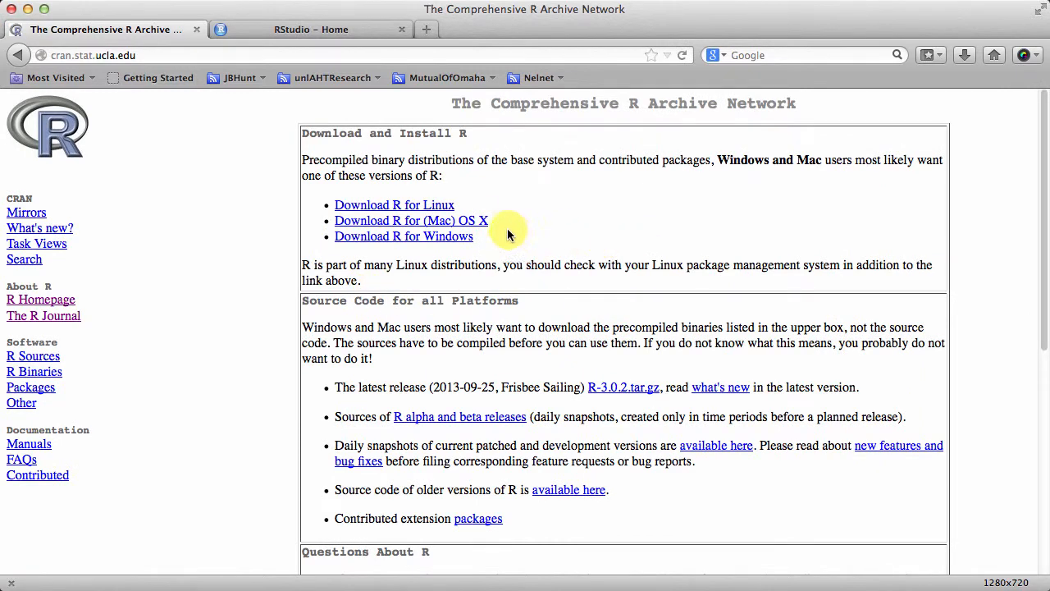
Go to the R downloads for (Mac) OS X and save the latest version package to disk
left_click(483, 223)
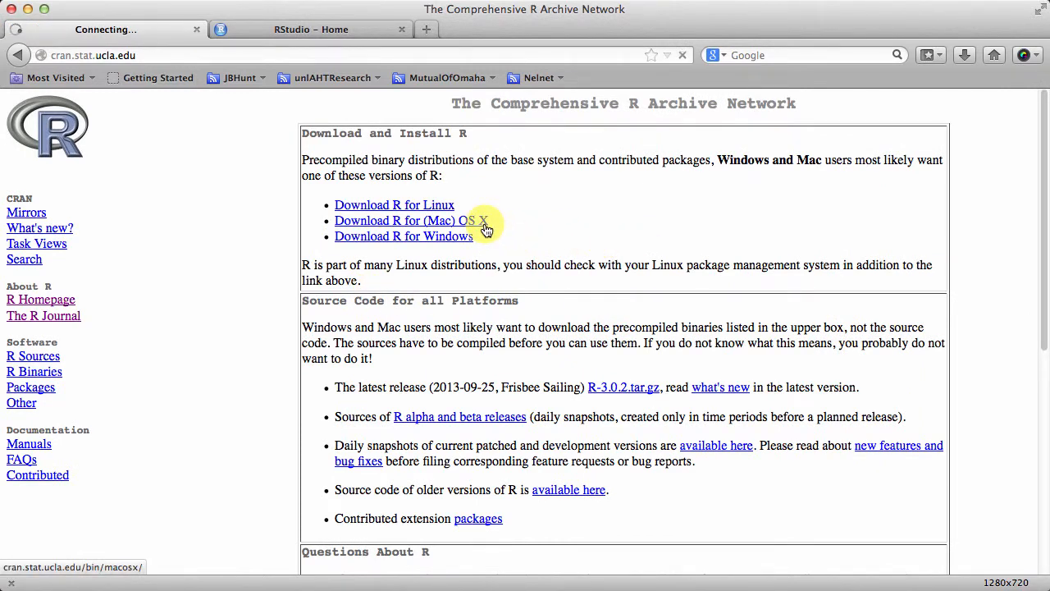
scroll(540, 284, "down", 5)
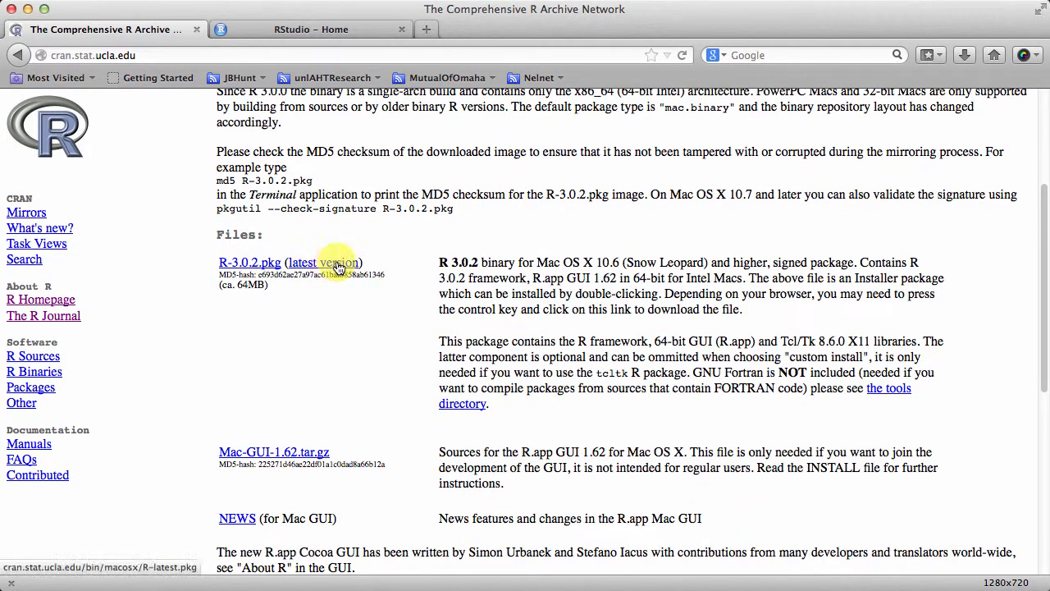
right_click(338, 267)
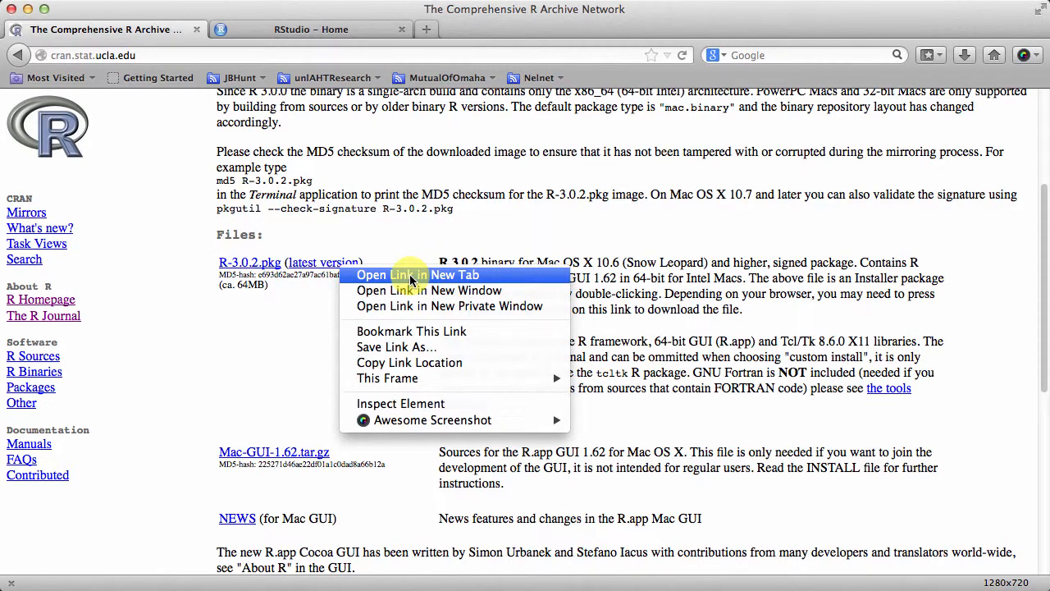
left_click(423, 347)
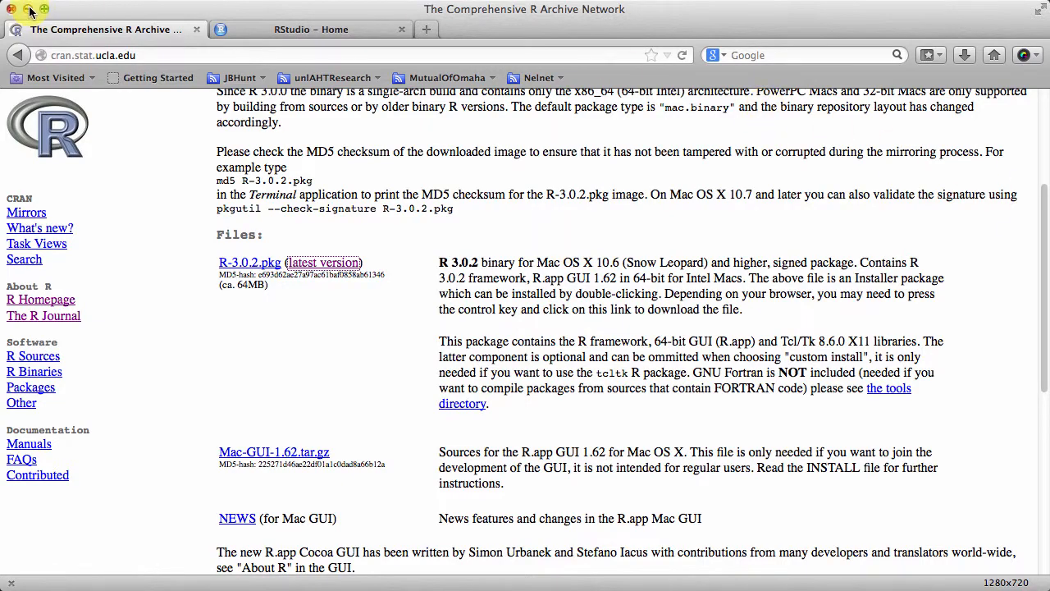
Minimize the browser and open the downloaded R-latest.pkg installer from the desktop, bringing its window into view
left_click(29, 12)
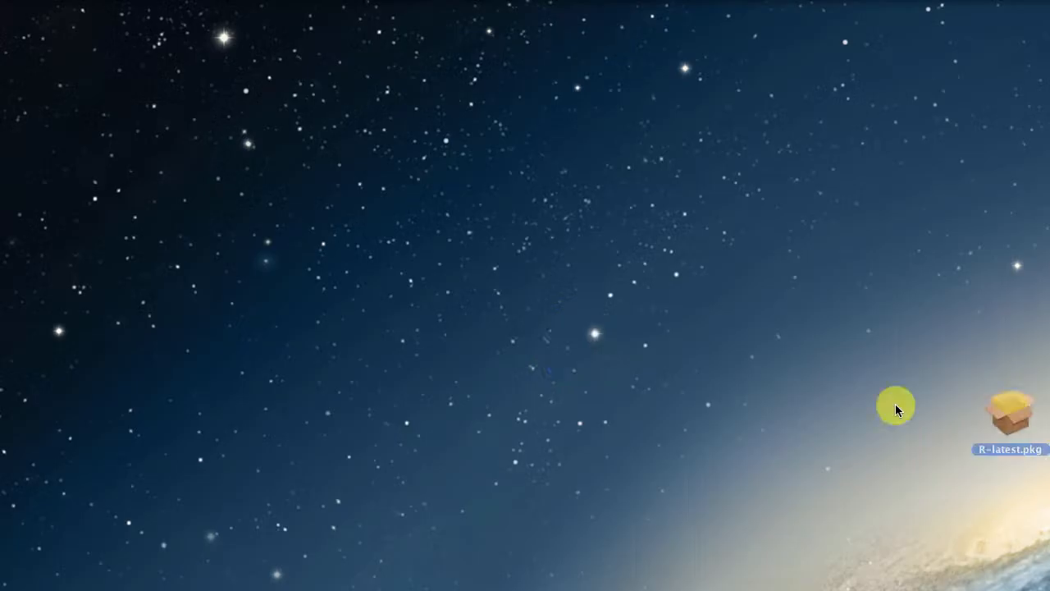
left_click_drag(1002, 415, 453, 320)
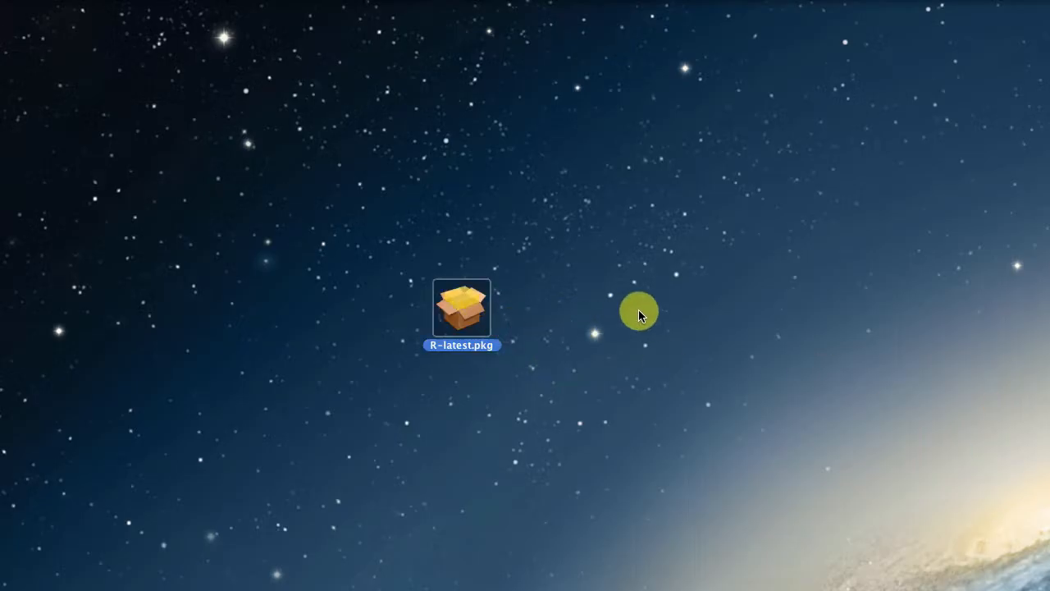
double_click(476, 308)
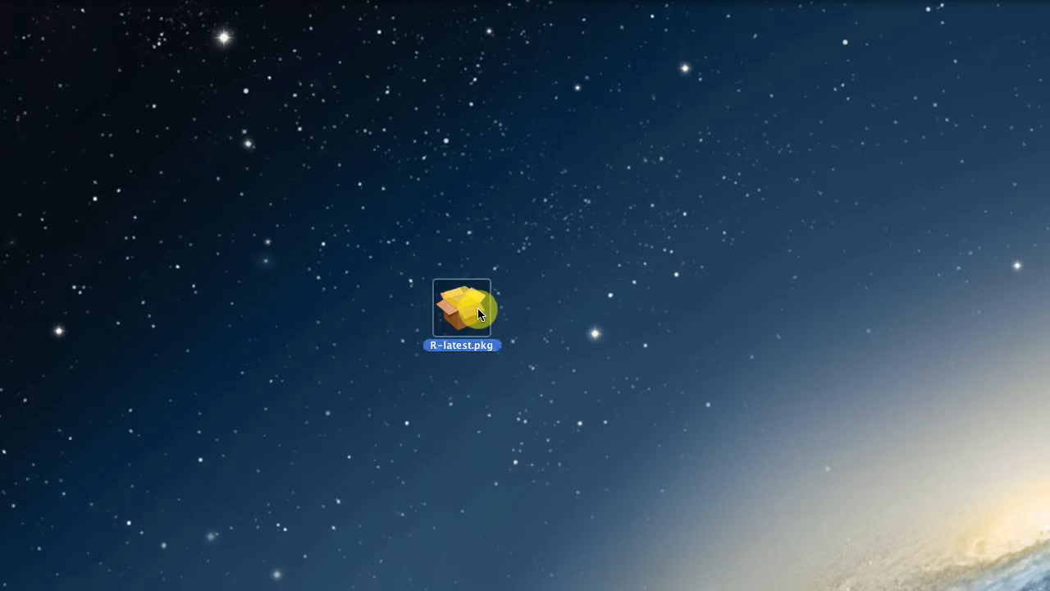
left_click_drag(888, 317, 488, 160)
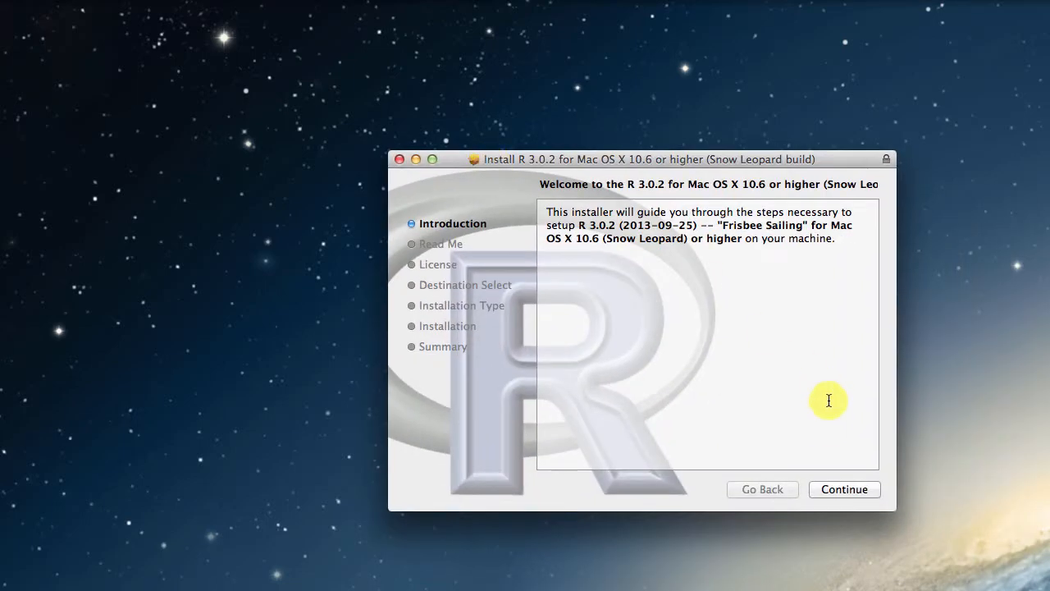
Proceed past the installer's introduction and Read Me pages and agree to the software license terms
left_click(842, 489)
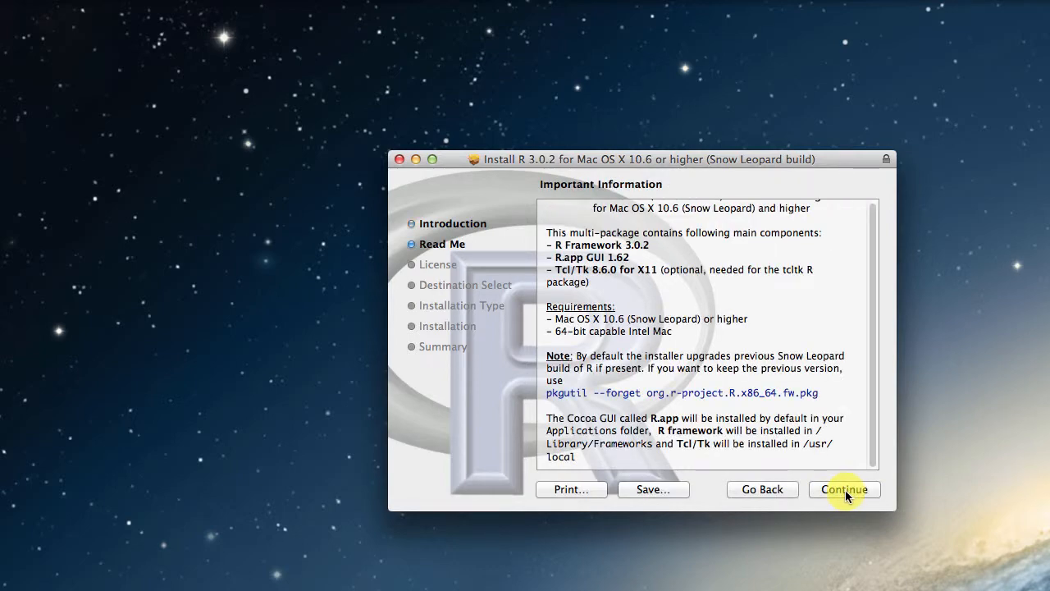
left_click(846, 492)
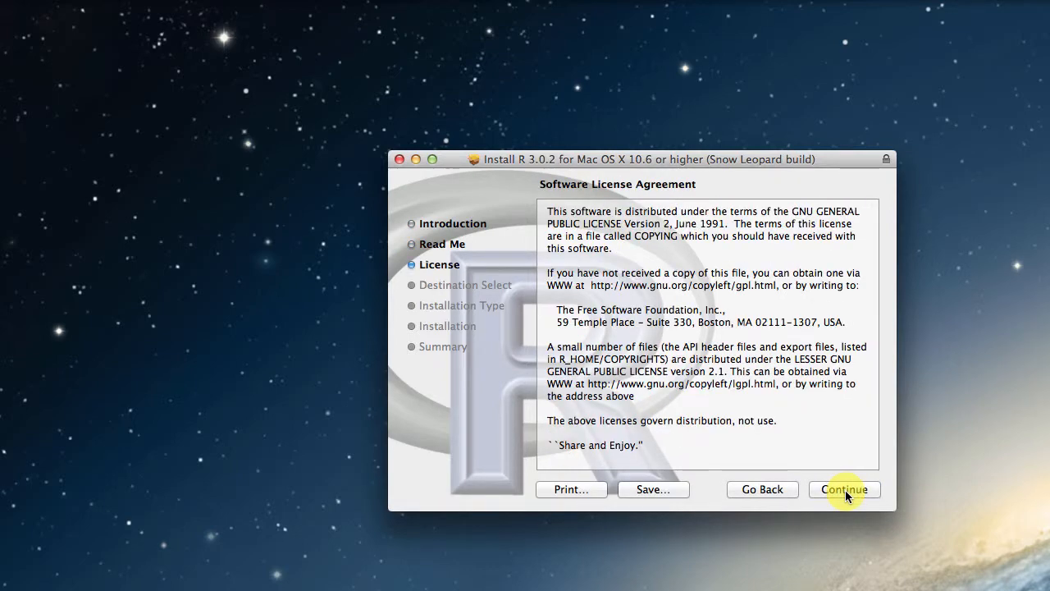
left_click(845, 489)
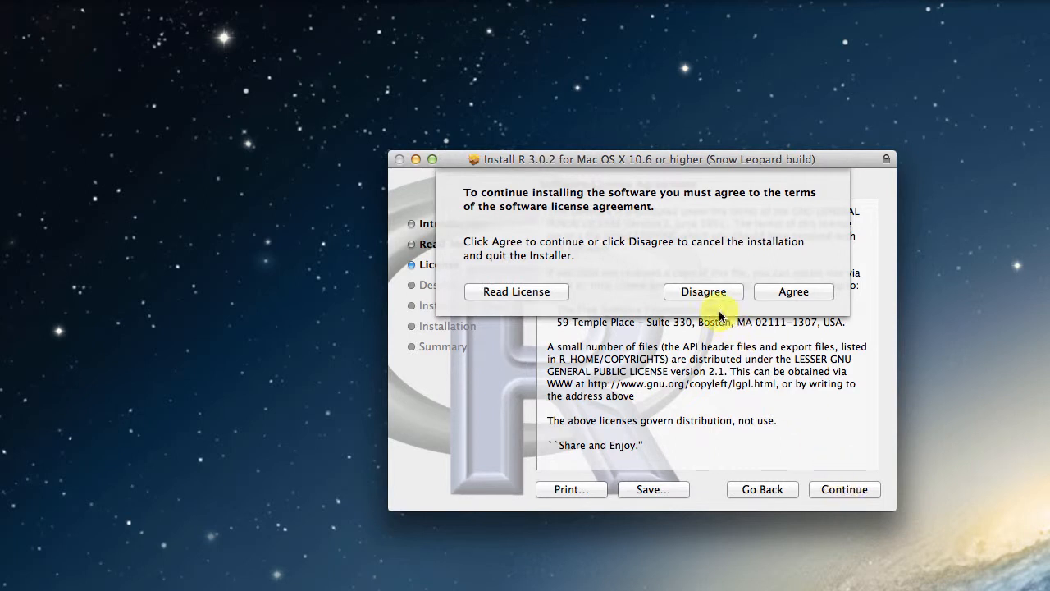
left_click(803, 293)
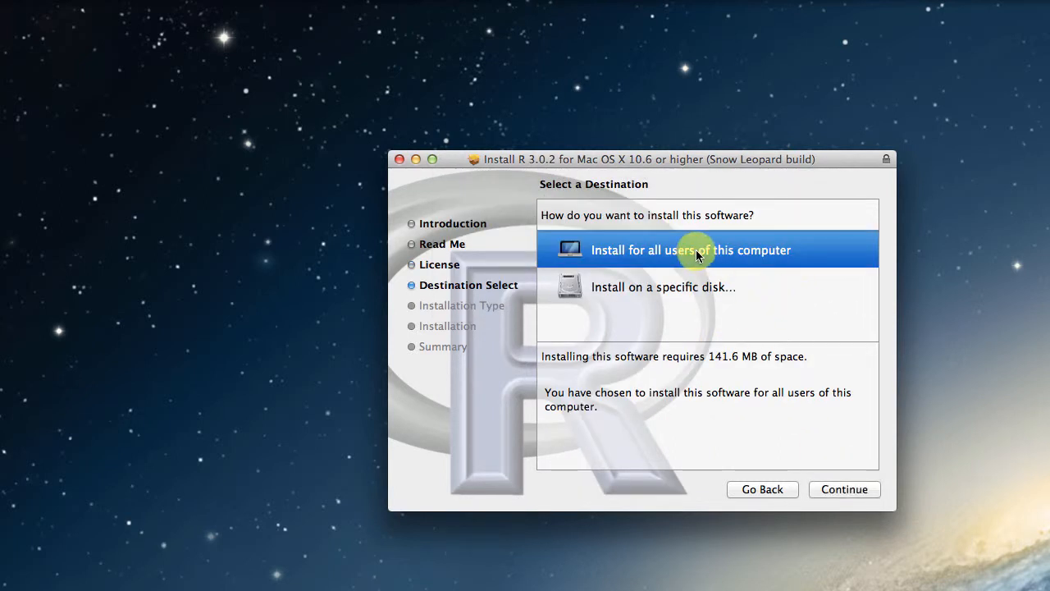
Run the standard R installation for all users, authorize it with the account password, and close the installer
left_click(838, 489)
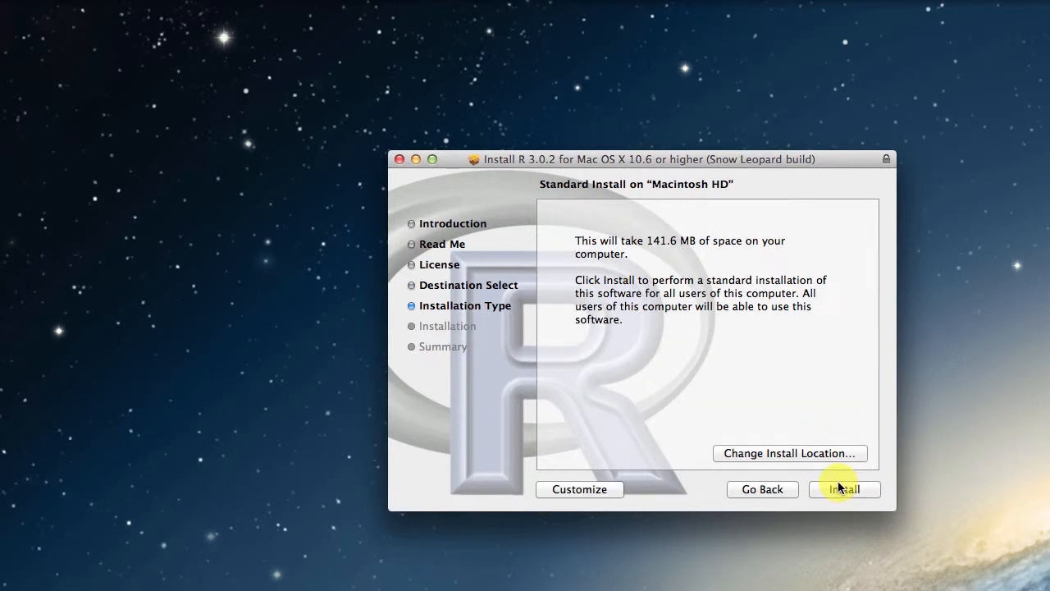
left_click(837, 490)
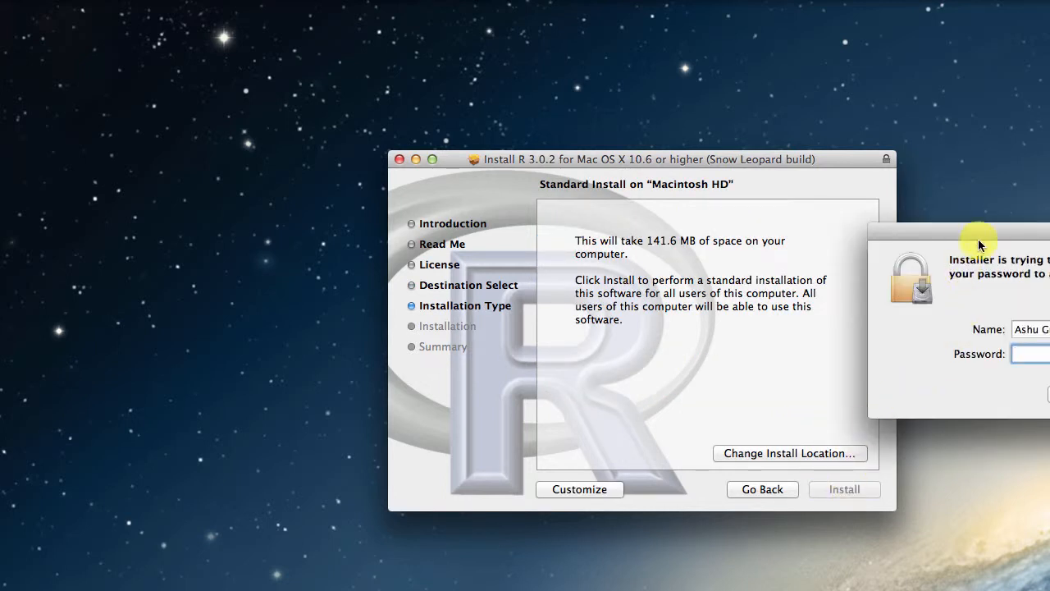
left_click_drag(981, 232, 750, 237)
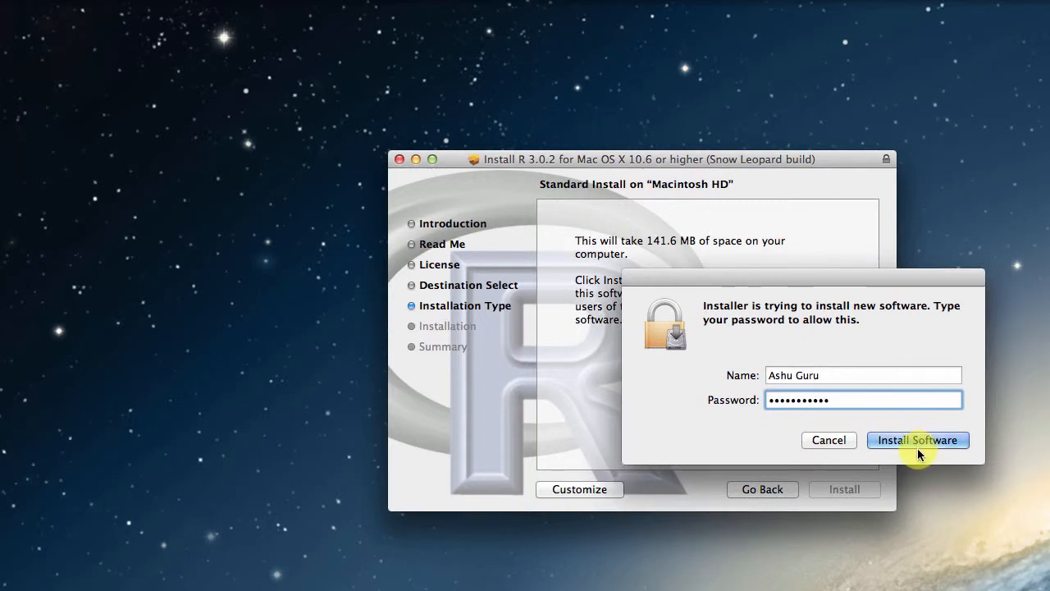
left_click(906, 438)
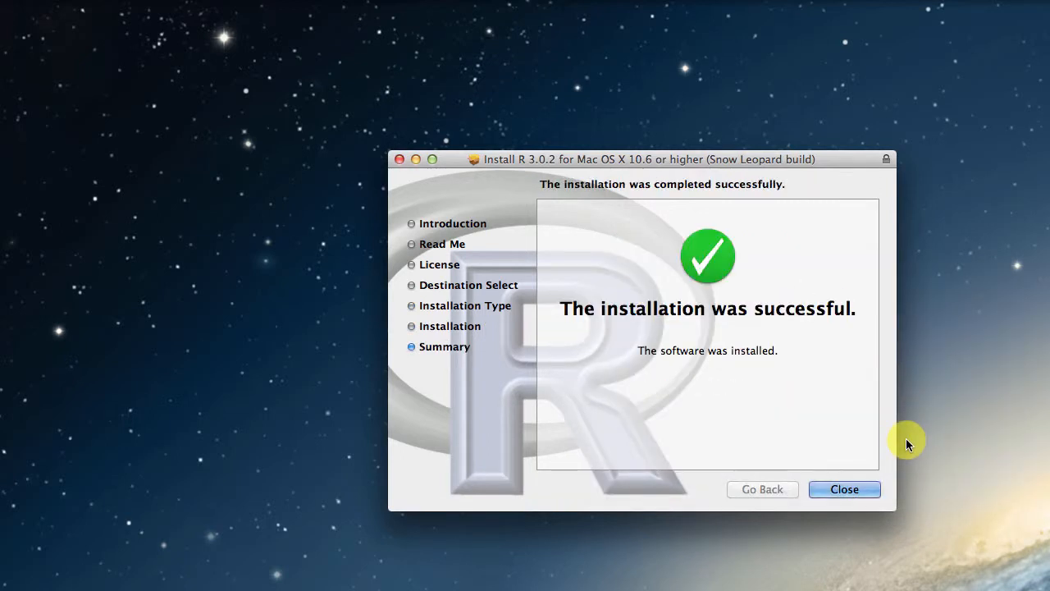
left_click(845, 489)
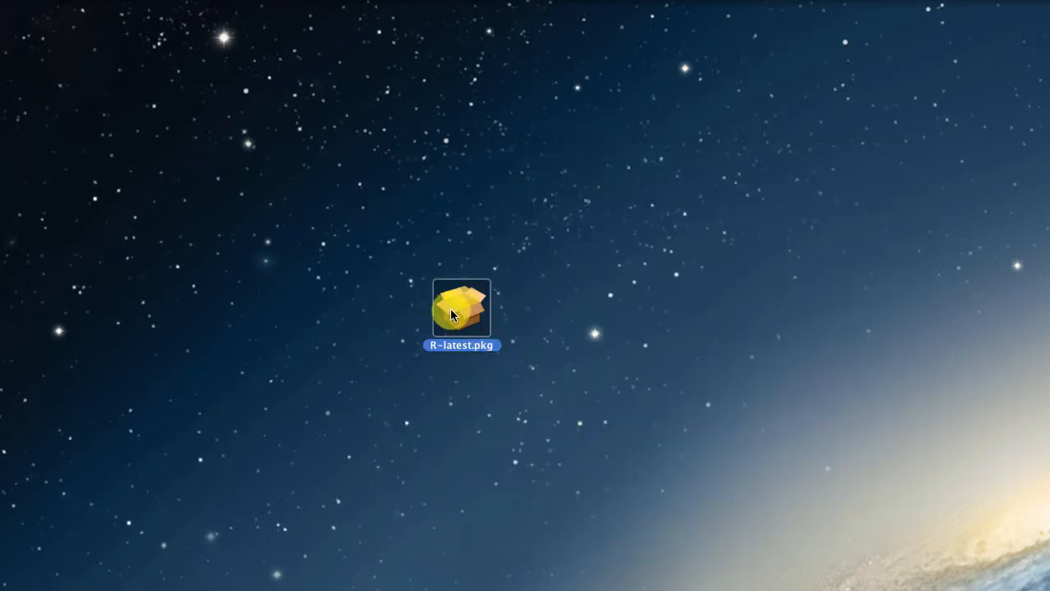
Move the R-latest.pkg file on the desktop to the Trash
right_click(450, 308)
left_click(397, 271)
right_click(445, 301)
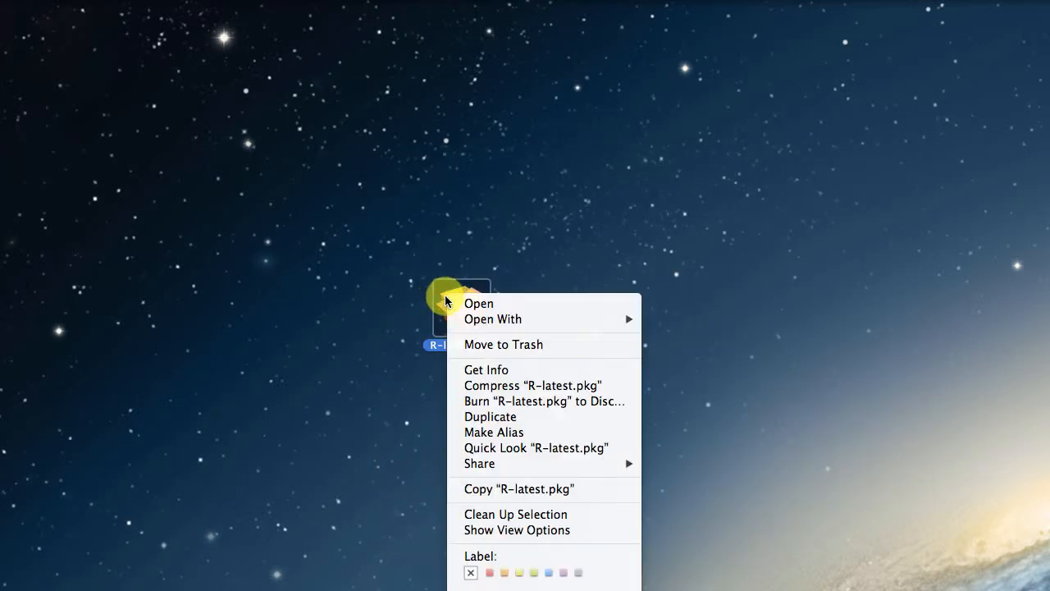
left_click(484, 344)
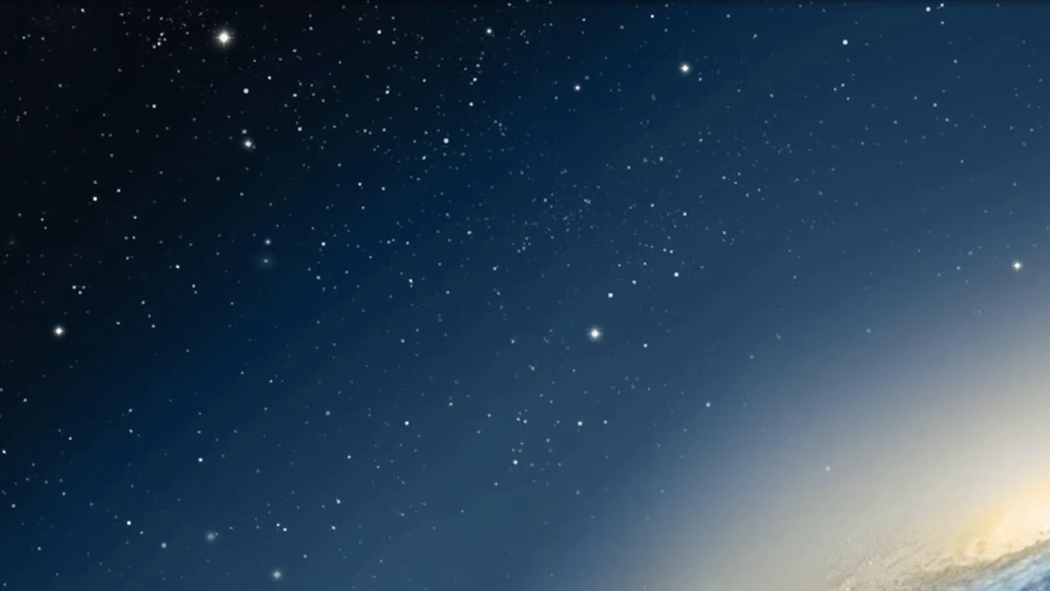
Launch R.app from the Applications folder in Finder and minimize the Applications window
left_click(787, 589)
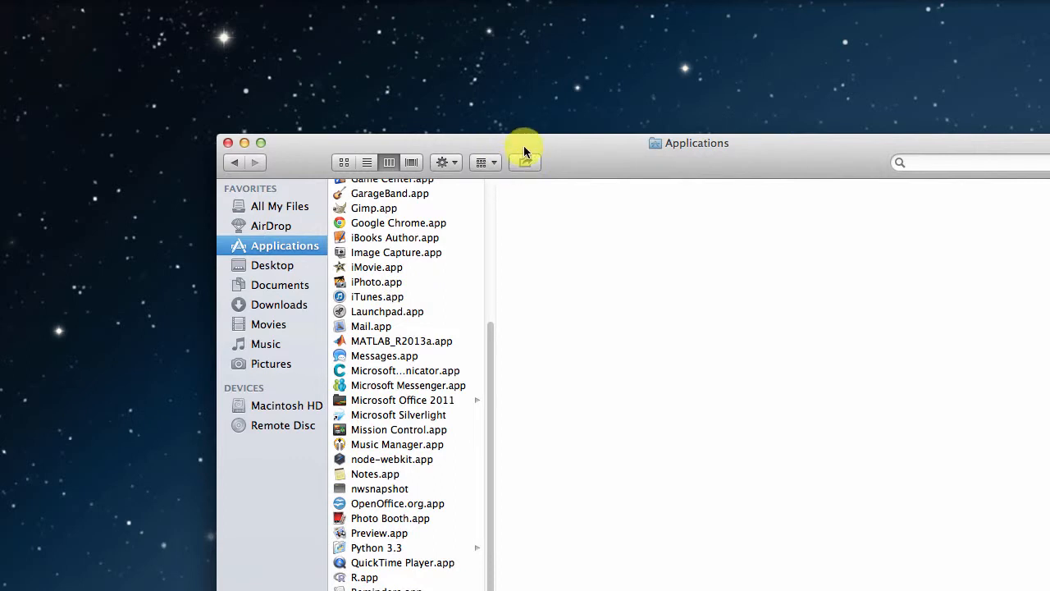
left_click_drag(523, 145, 450, 26)
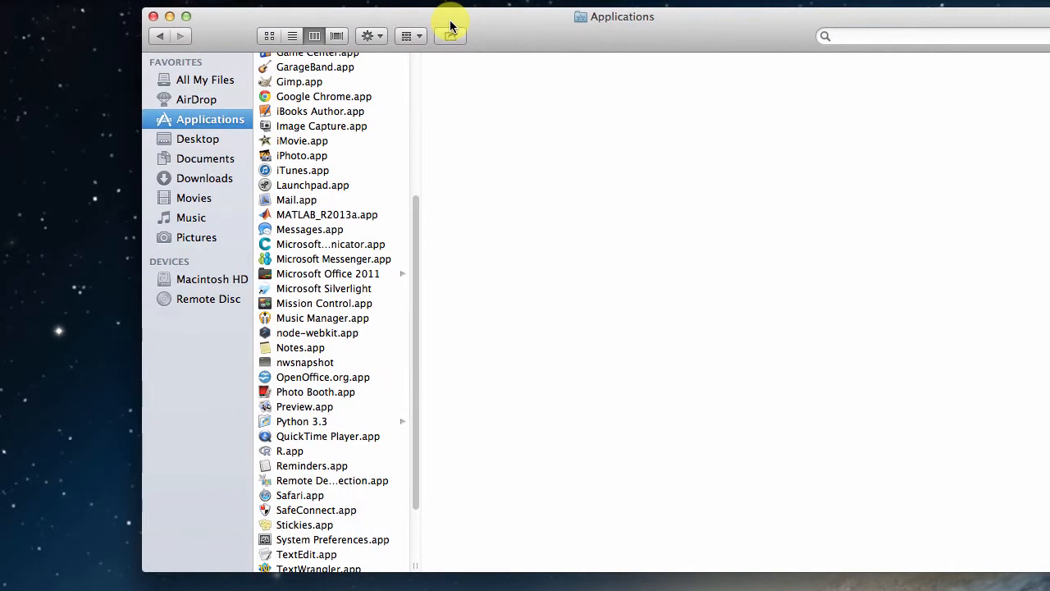
left_click(298, 453)
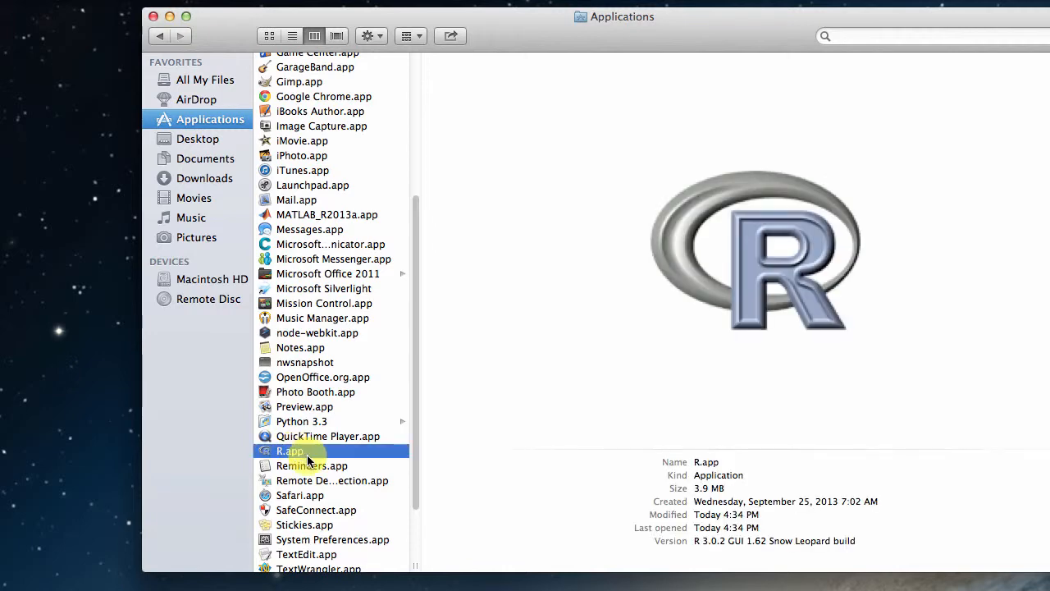
double_click(308, 461)
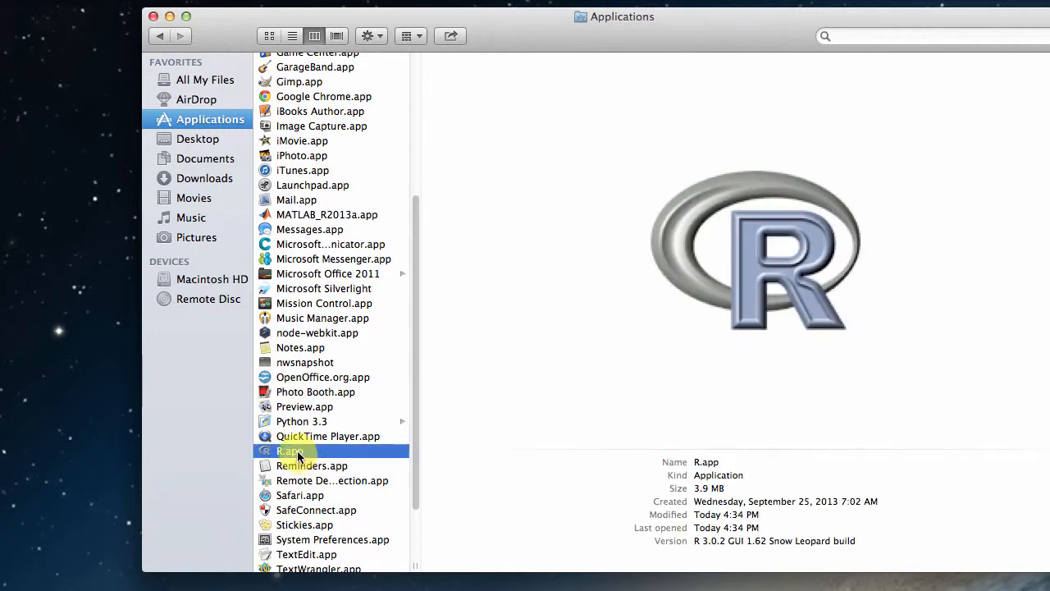
left_click_drag(1049, 4, 427, 3)
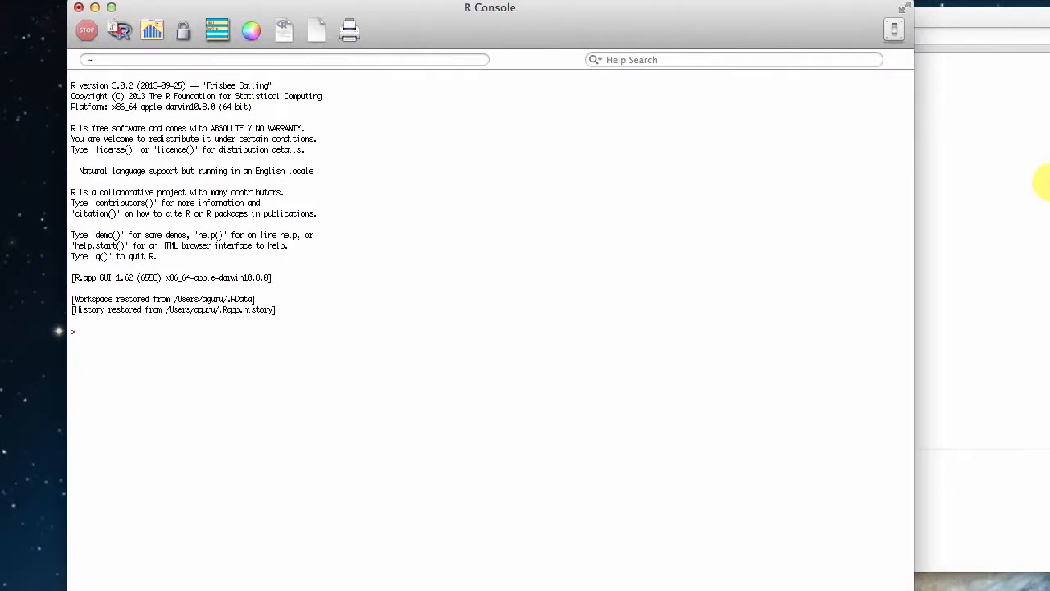
left_click(949, 164)
left_click(169, 16)
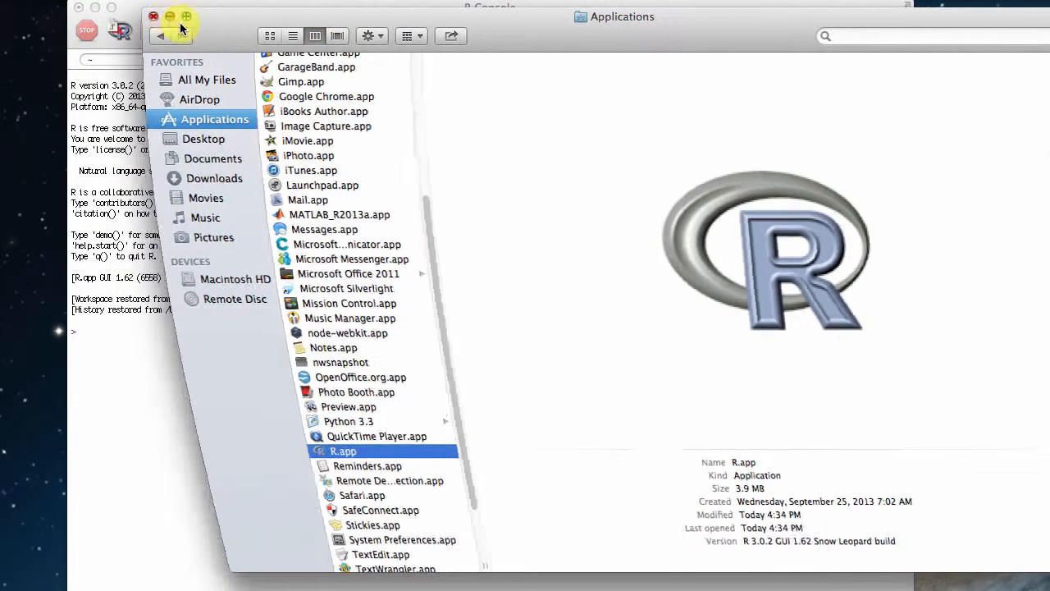
Evaluate 2+3 in the R Console and close the R session without saving the workspace image
left_click(461, 349)
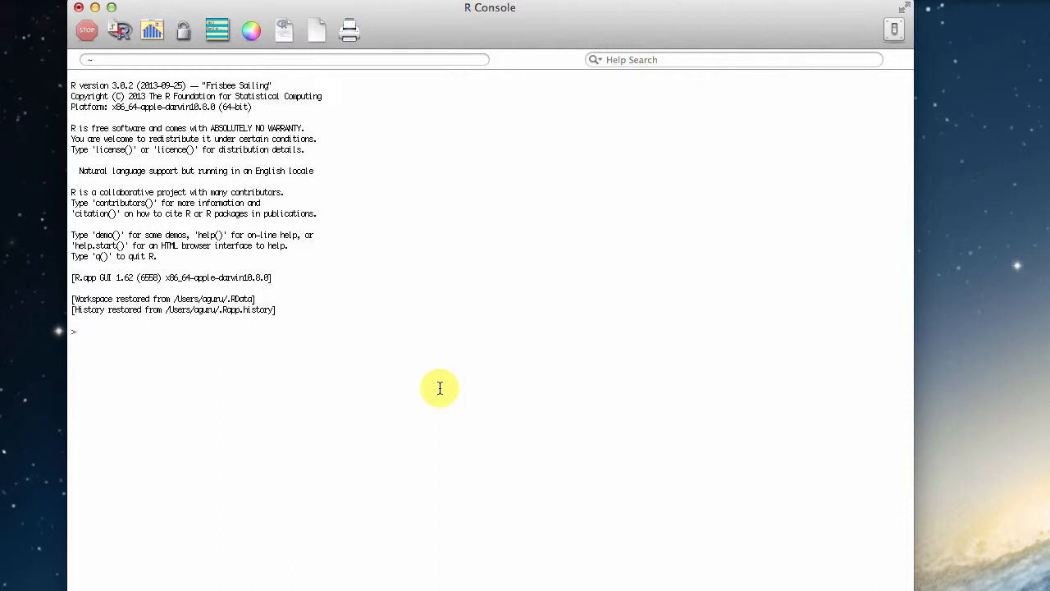
type("2+3")
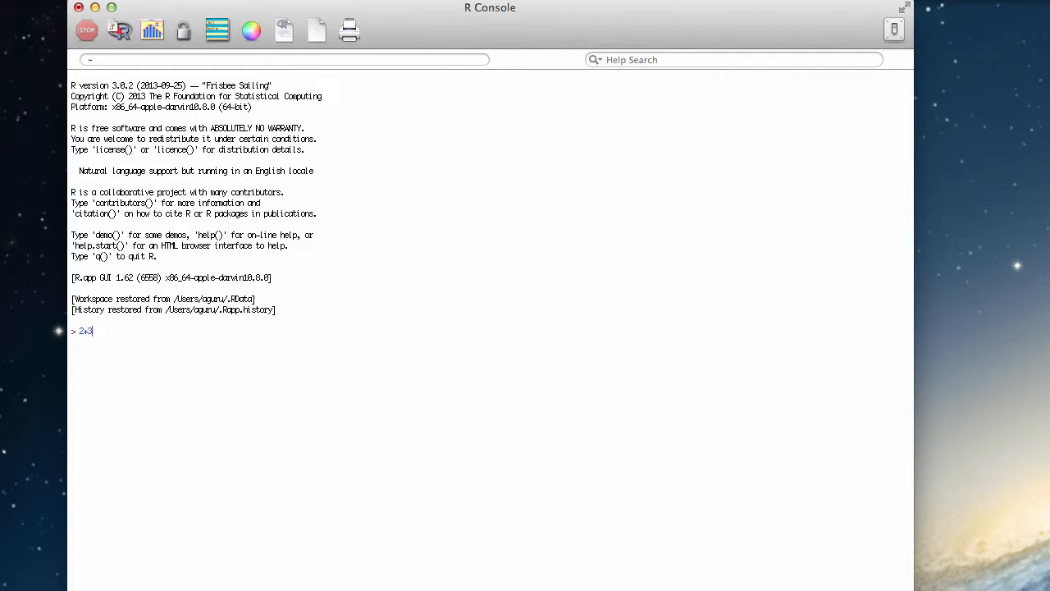
key("Return")
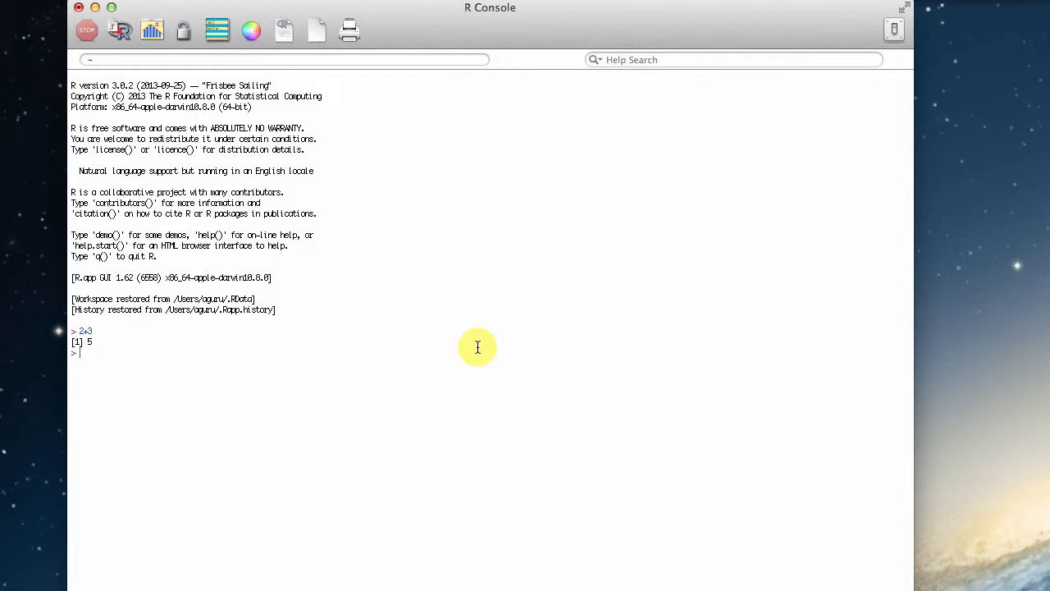
left_click(78, 9)
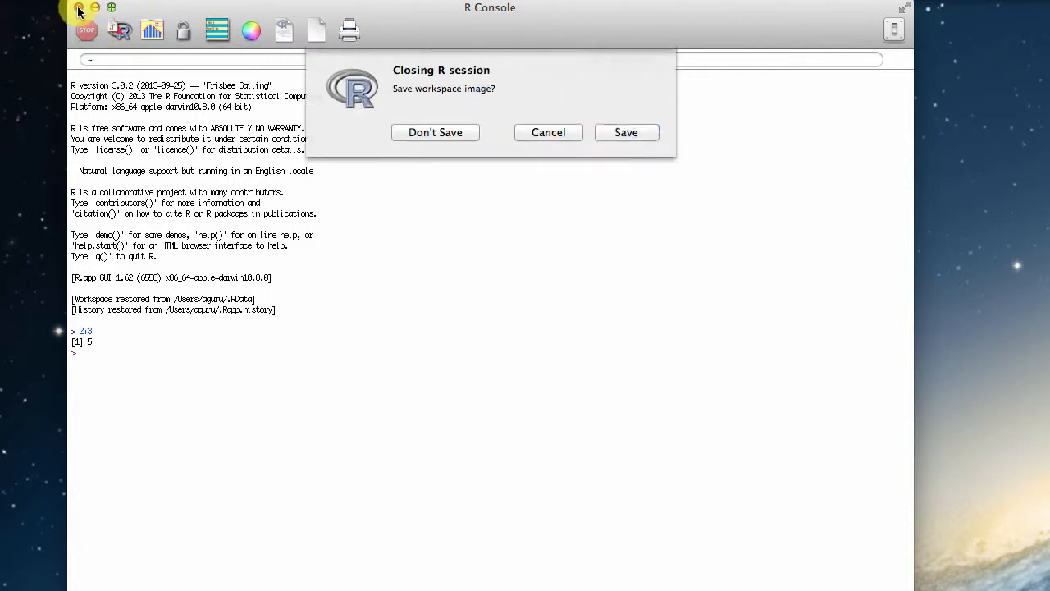
left_click(445, 136)
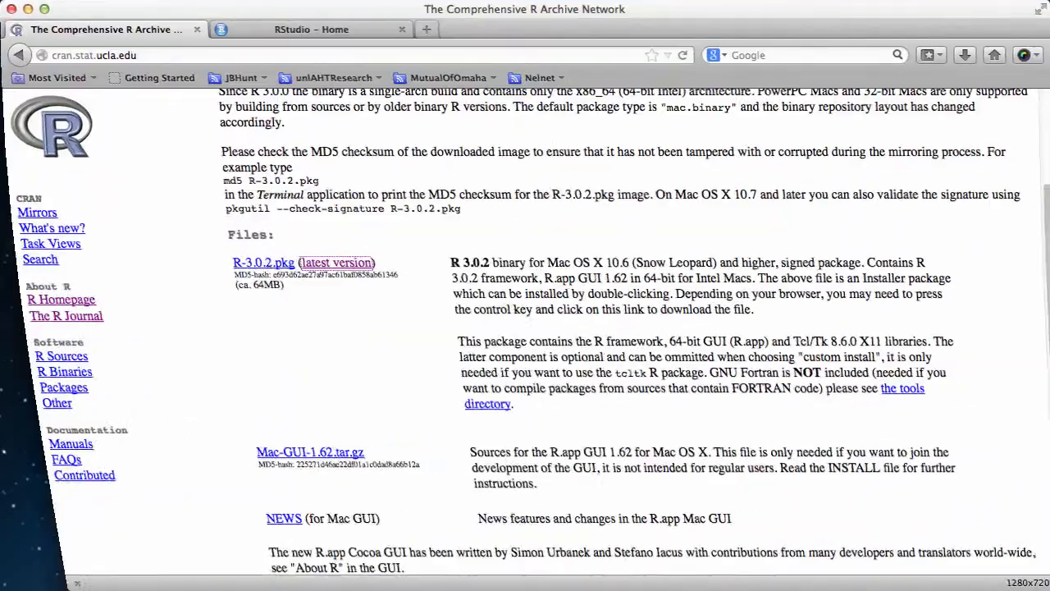
Switch to the RStudio site in the browser and open the download page for the RStudio IDE
left_click(266, 33)
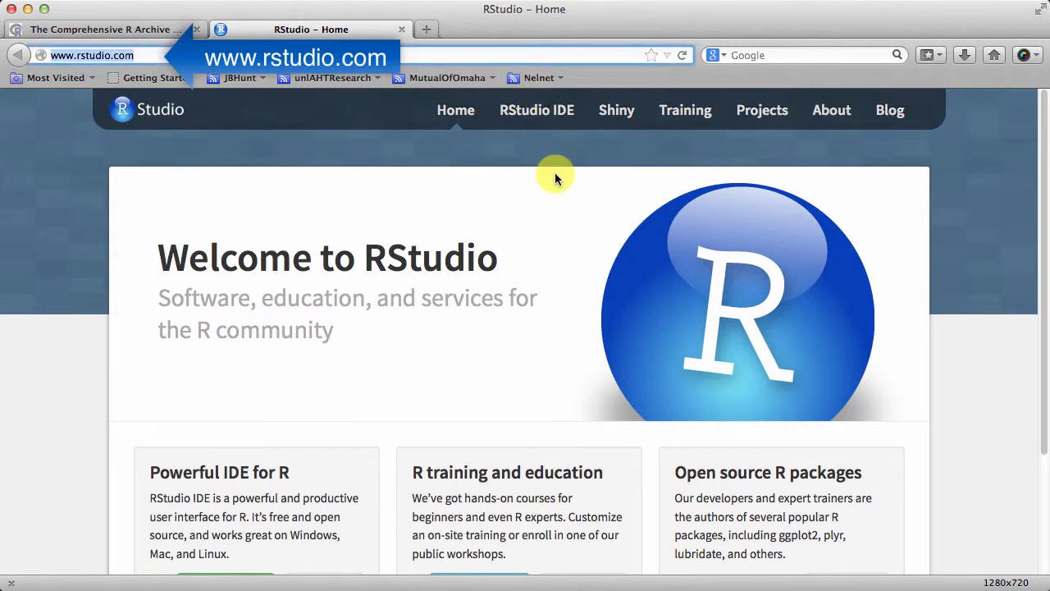
left_click(520, 117)
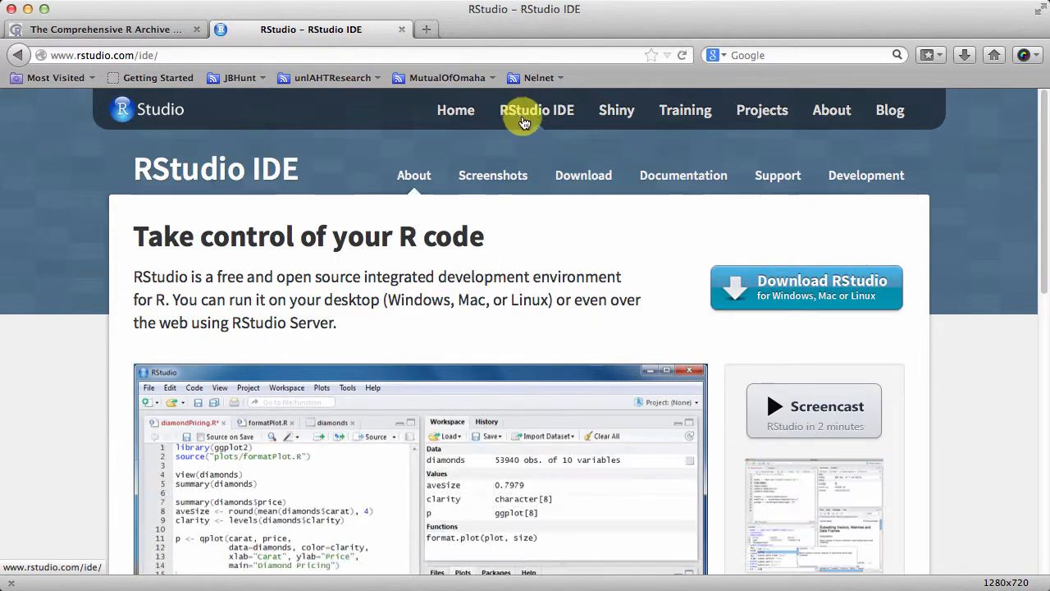
left_click(841, 295)
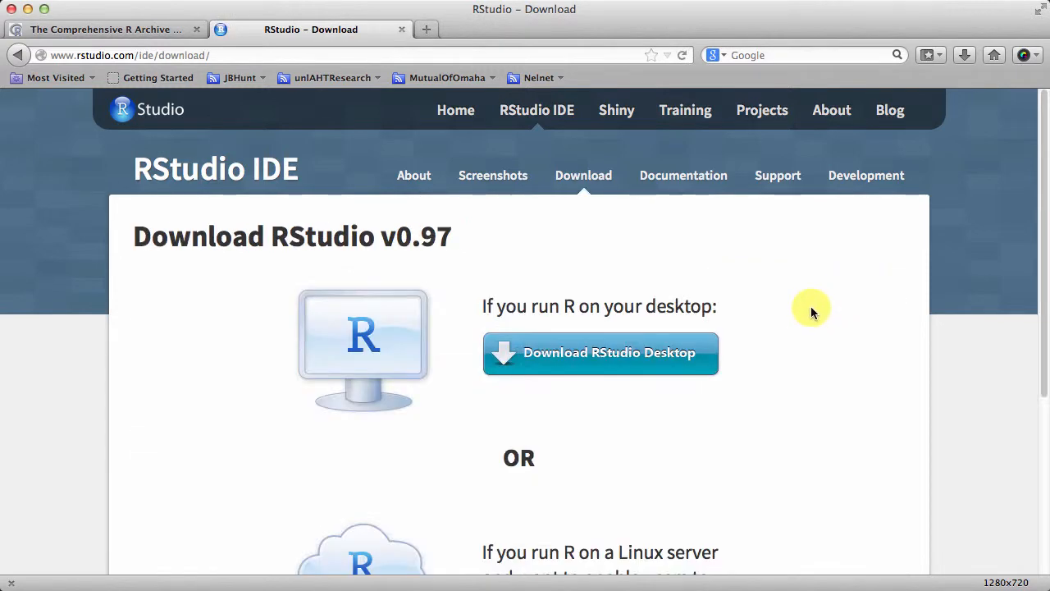
Open the RStudio Desktop download page and save the recommended RStudio 0.97.551 - Mac OS X 10.6+ (64-bit) file
left_click(652, 361)
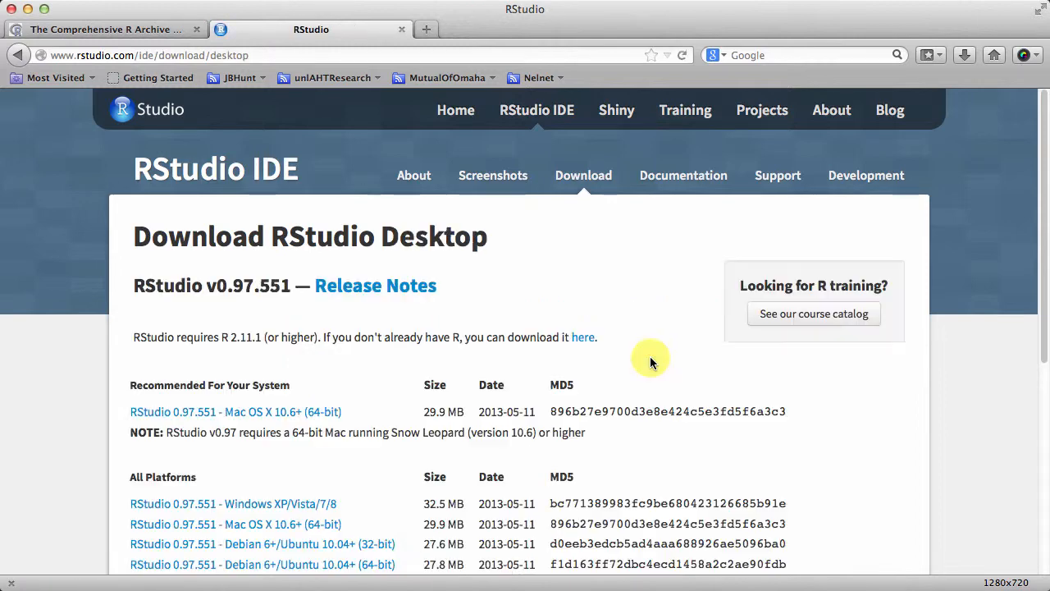
scroll(607, 368, "down", 2)
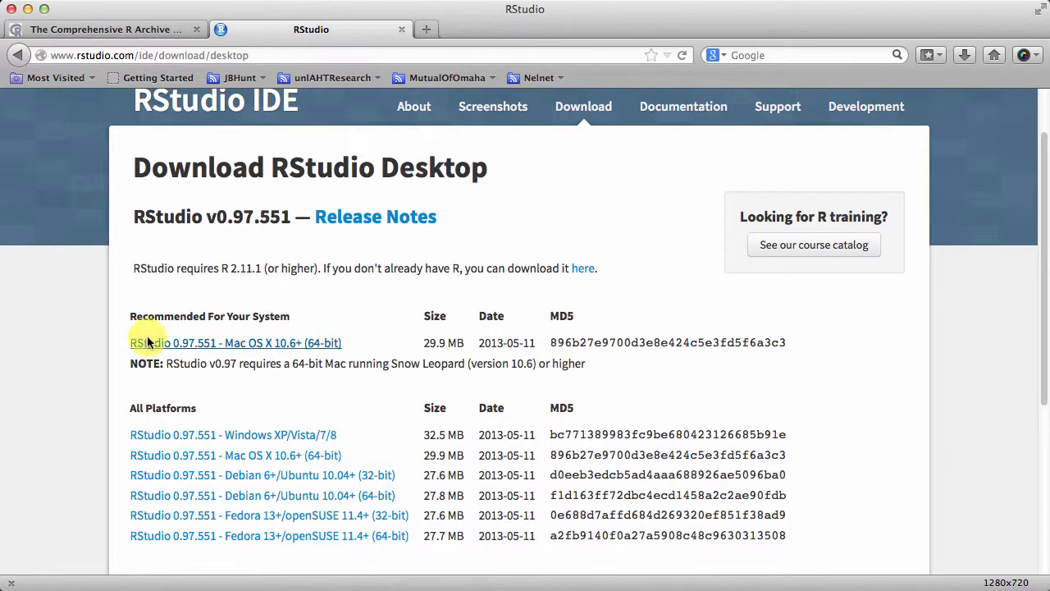
left_click_drag(129, 320, 291, 322)
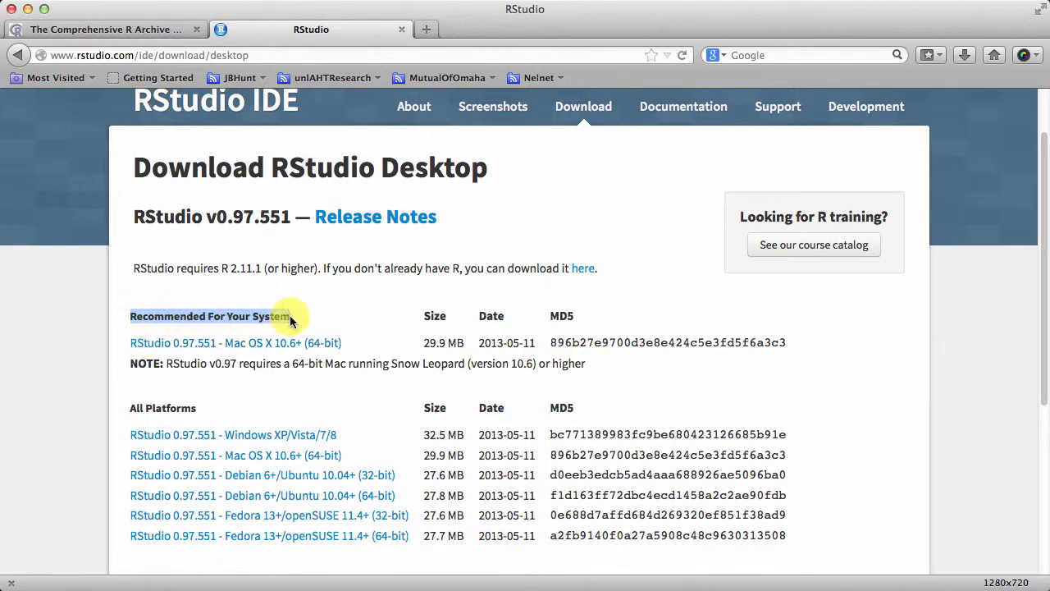
left_click(402, 335)
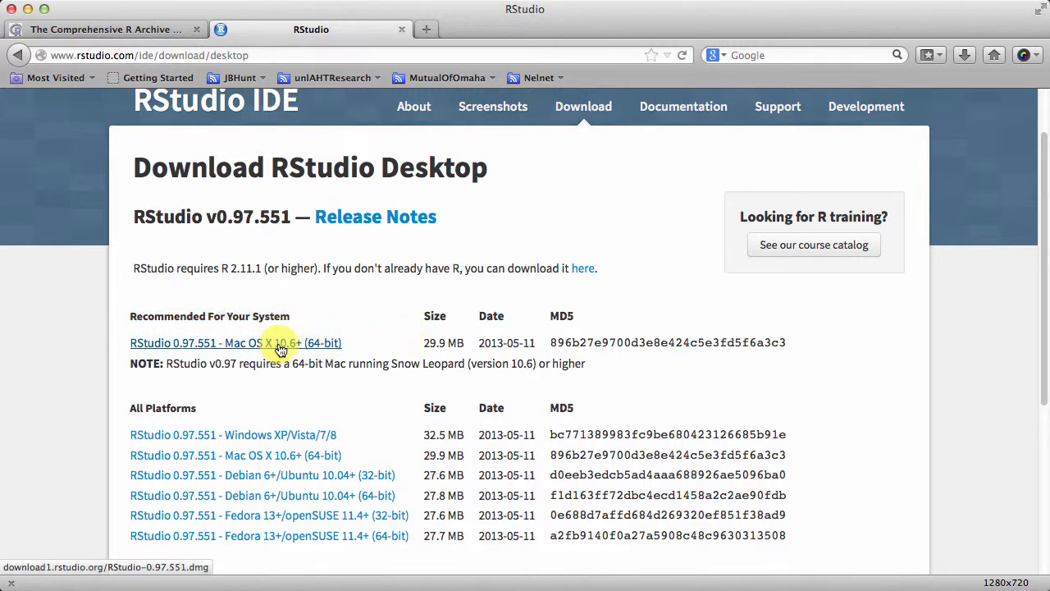
right_click(328, 345)
left_click(378, 427)
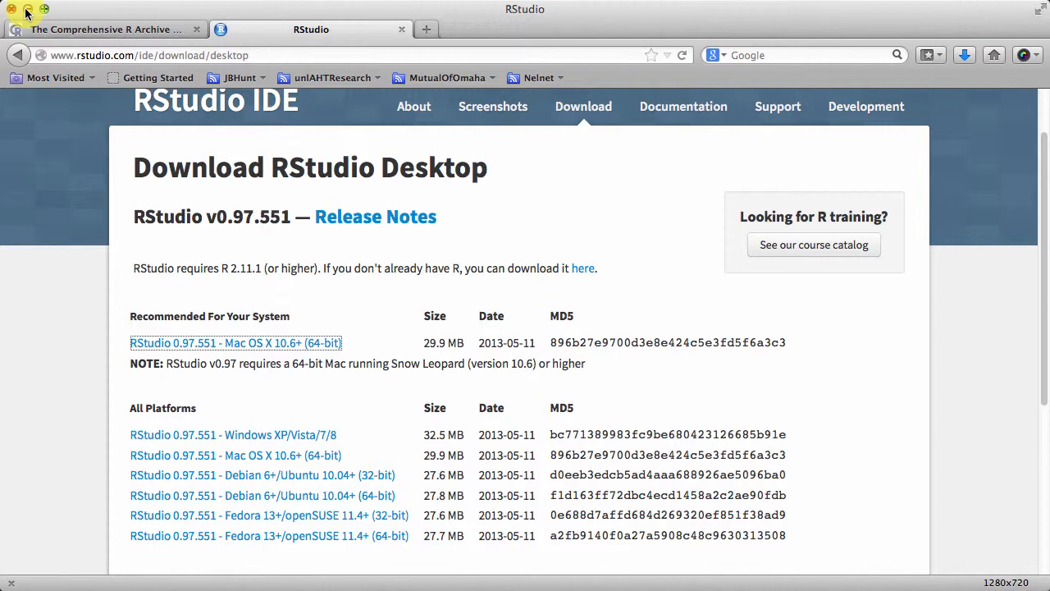
Minimize the browser, move the downloaded RStudio-0.97.551.dmg to a clear spot on the desktop, and open it
left_click(27, 10)
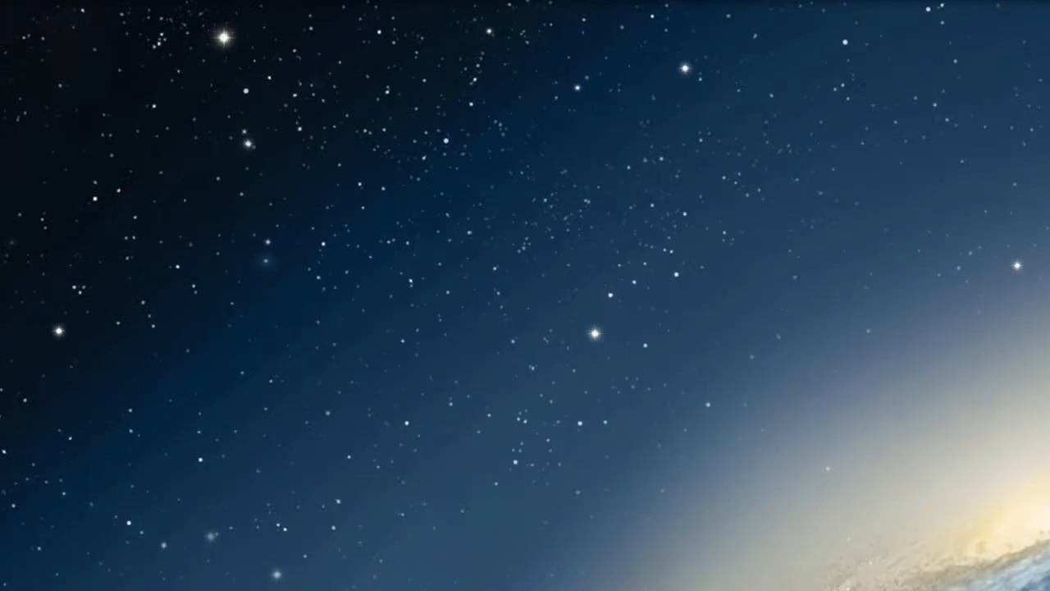
left_click_drag(651, 417, 380, 292)
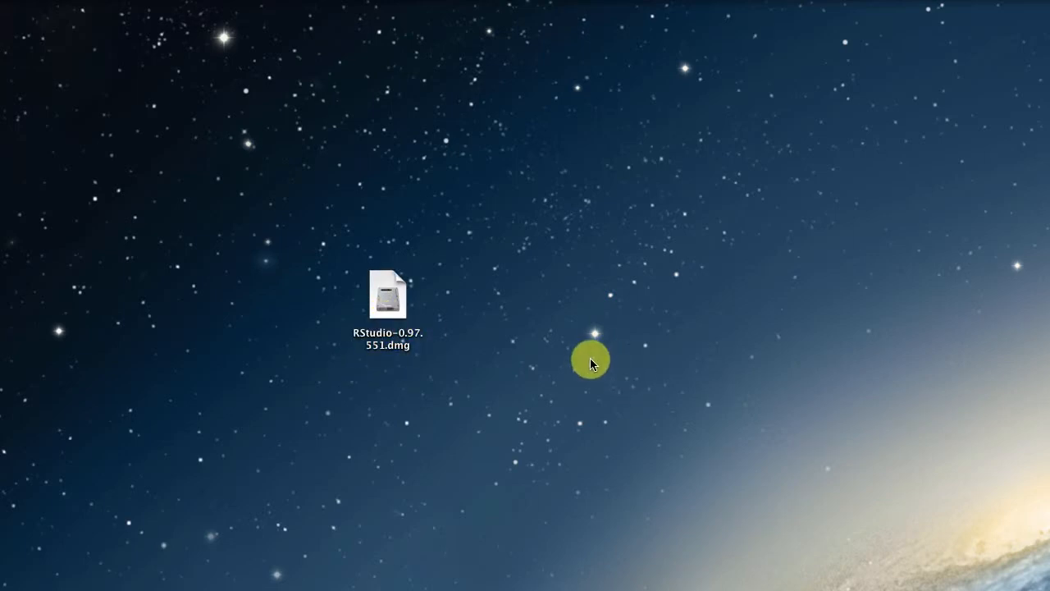
double_click(386, 297)
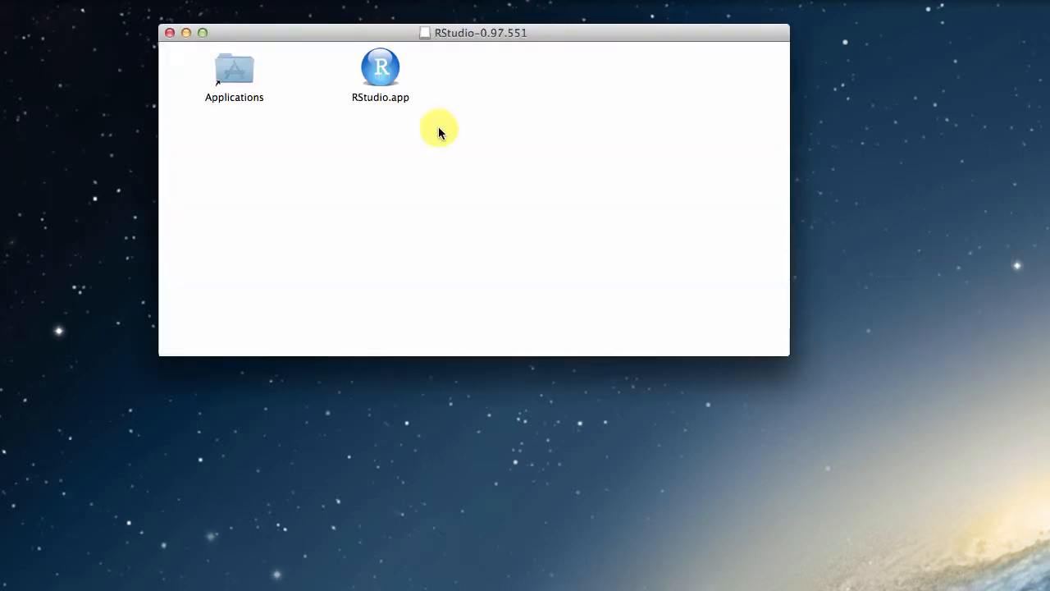
Copy RStudio.app into the Applications folder, close the disk image window, and move RStudio-0.97.551.dmg to the Trash
left_click_drag(379, 66, 232, 80)
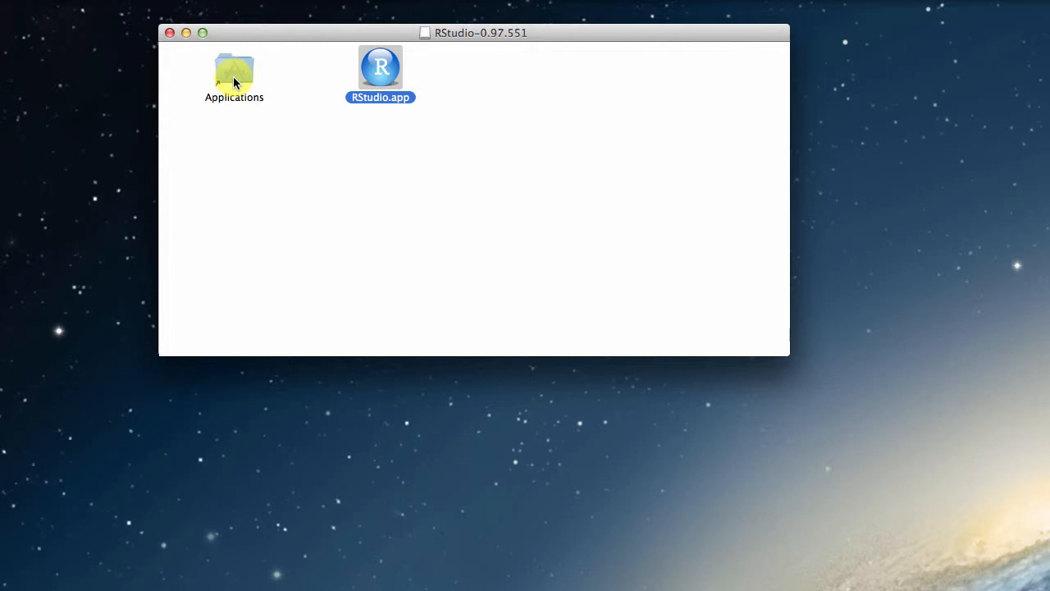
left_click(169, 32)
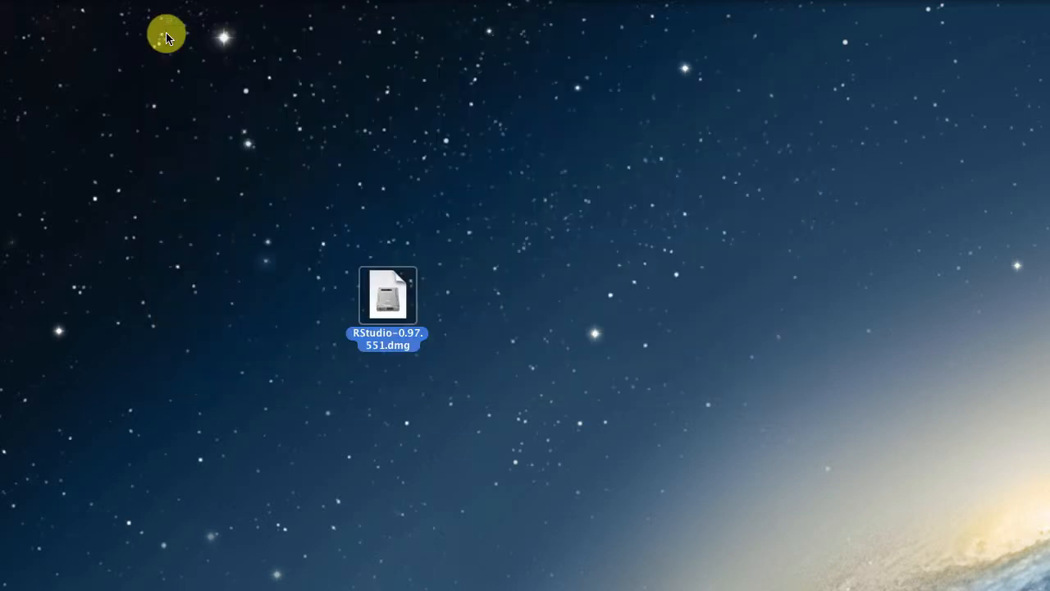
right_click(394, 302)
left_click(441, 354)
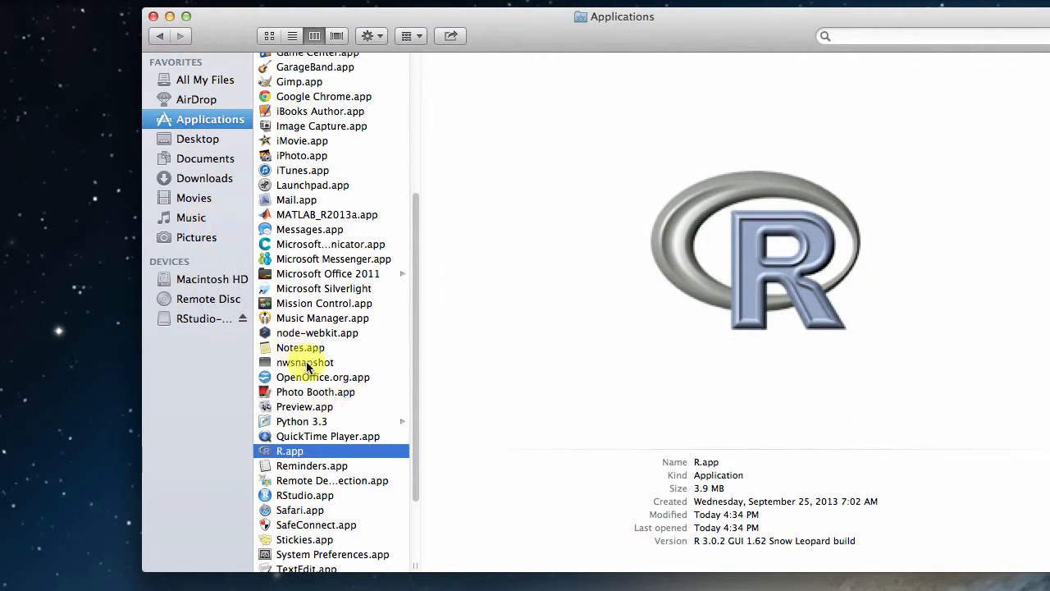
Launch RStudio.app from the Applications folder, allow the downloaded application to open, and minimize the Applications window
double_click(320, 497)
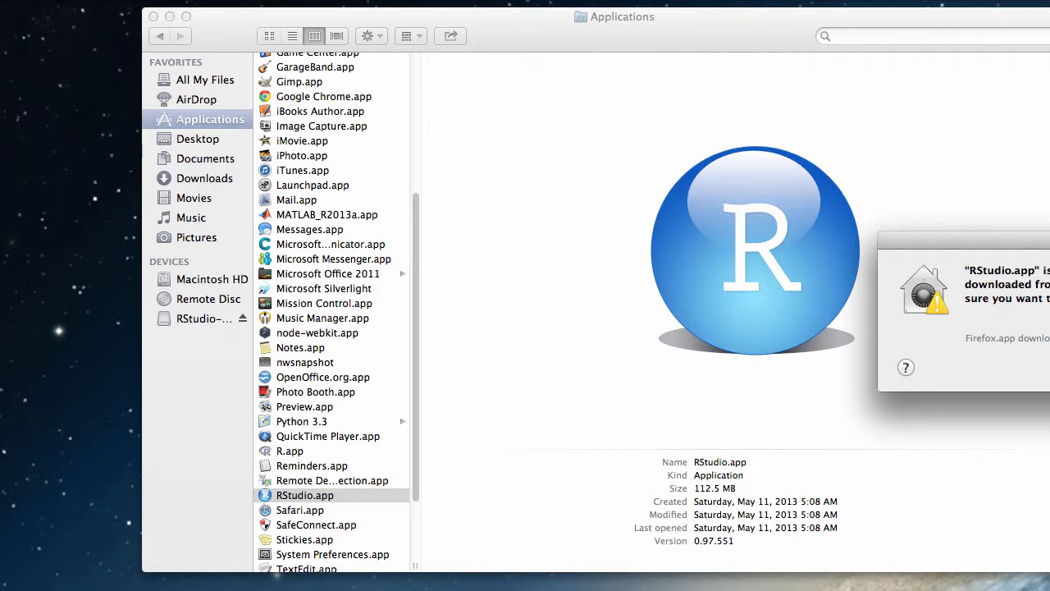
left_click_drag(1021, 245, 759, 246)
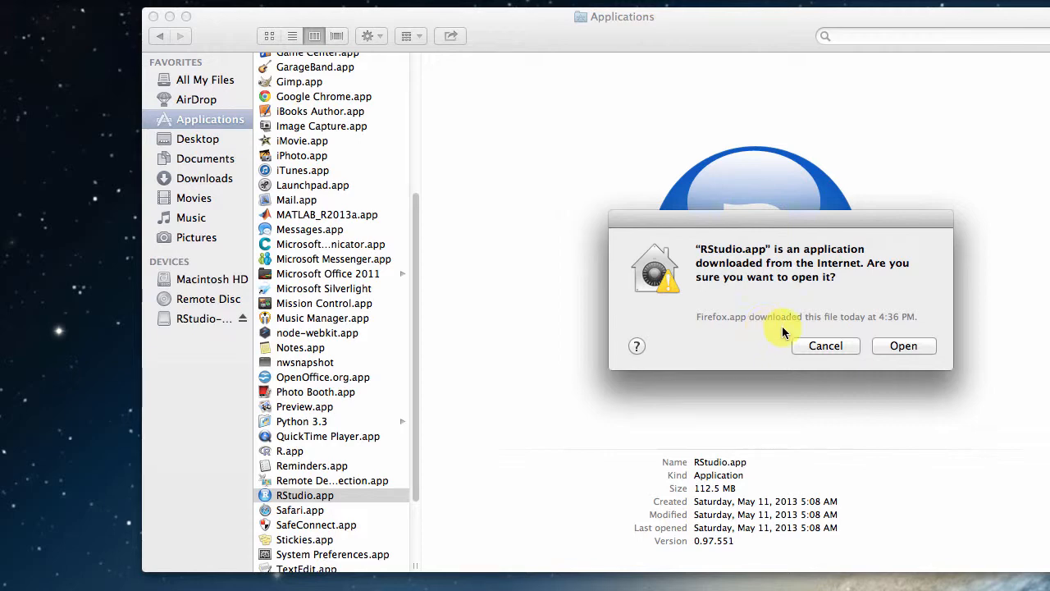
left_click(907, 349)
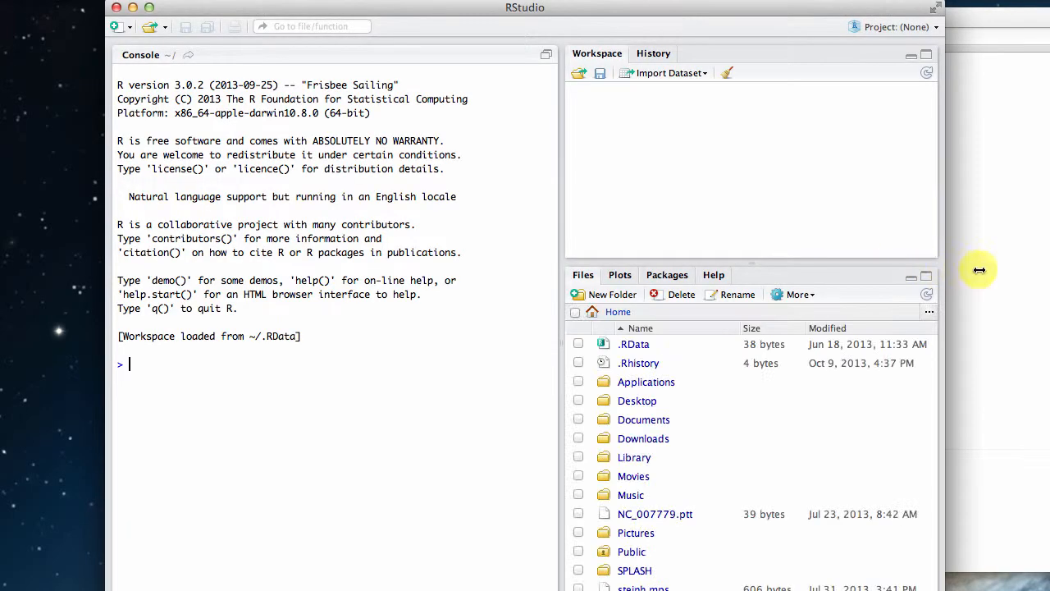
left_click(981, 269)
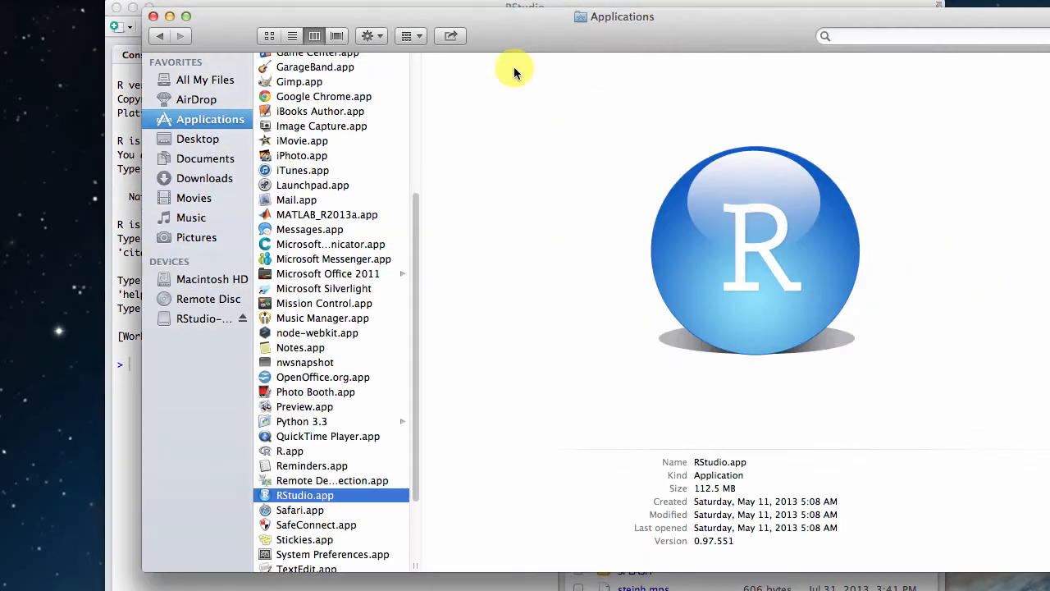
left_click(169, 16)
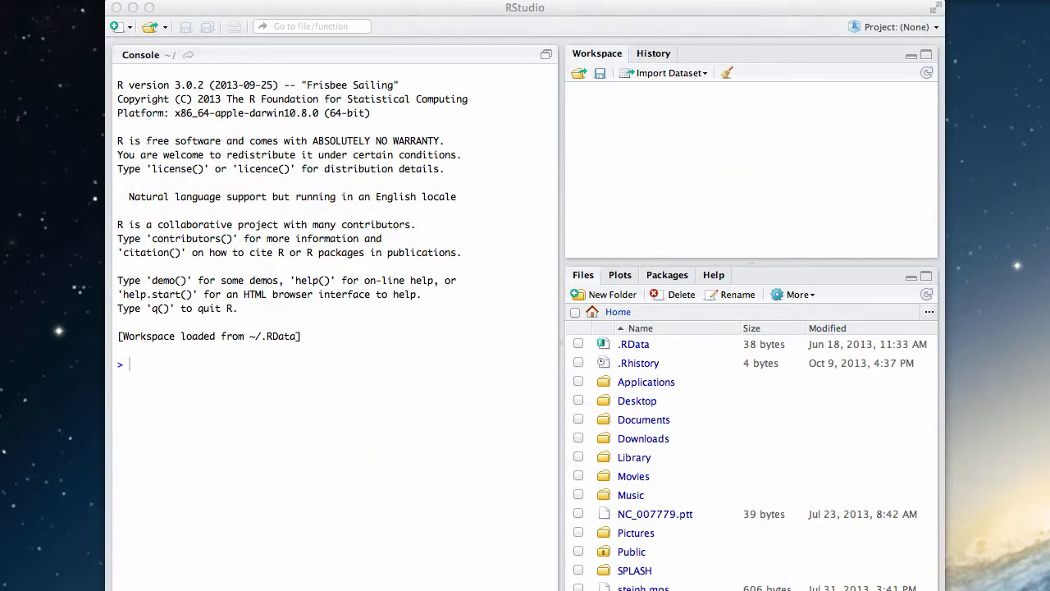
Shrink the RStudio window to fit the screen and create a new R script
left_click_drag(944, 587, 914, 552)
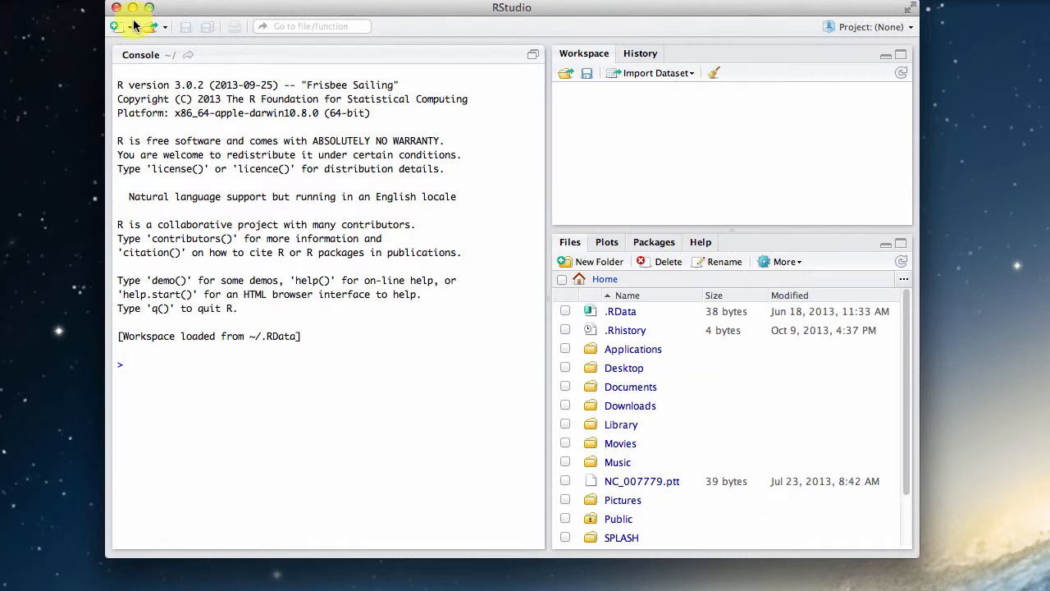
left_click_drag(376, 8, 373, 10)
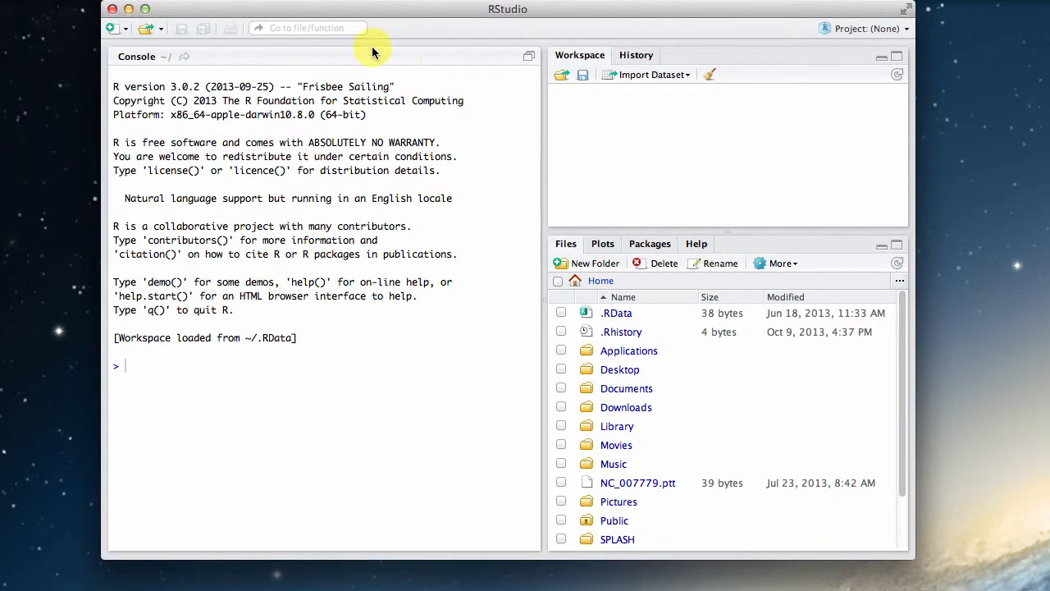
left_click(126, 33)
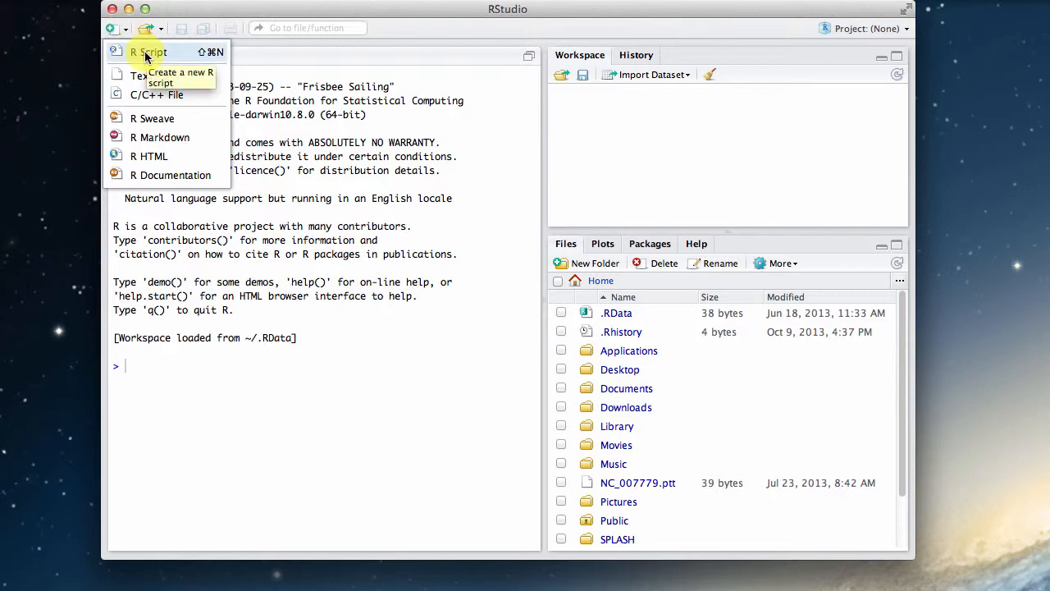
left_click(146, 54)
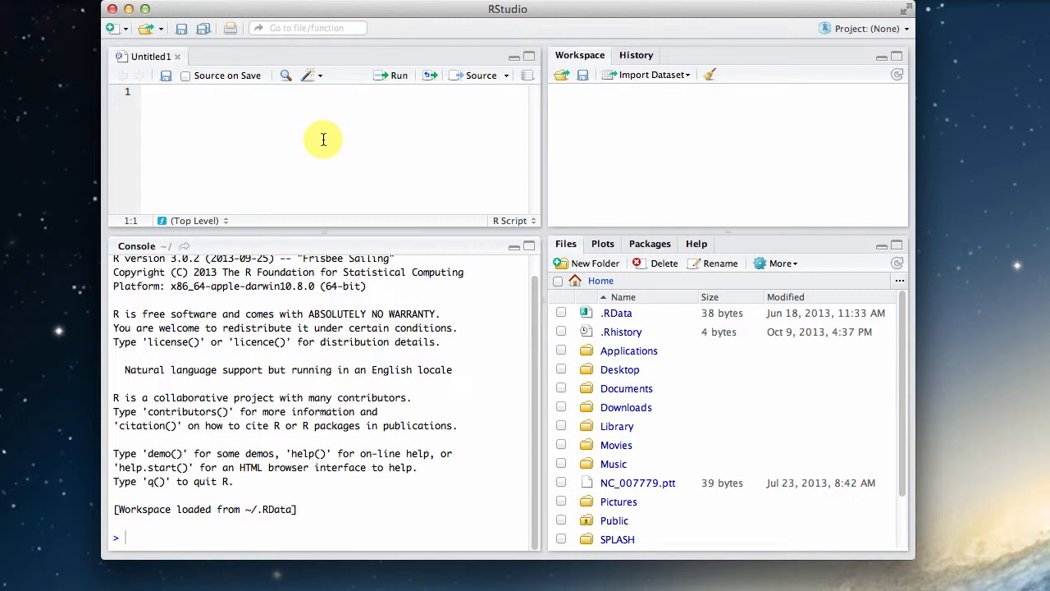
Enter 2+3 on the first line of the new script and run it
type("2+3")
left_click(400, 79)
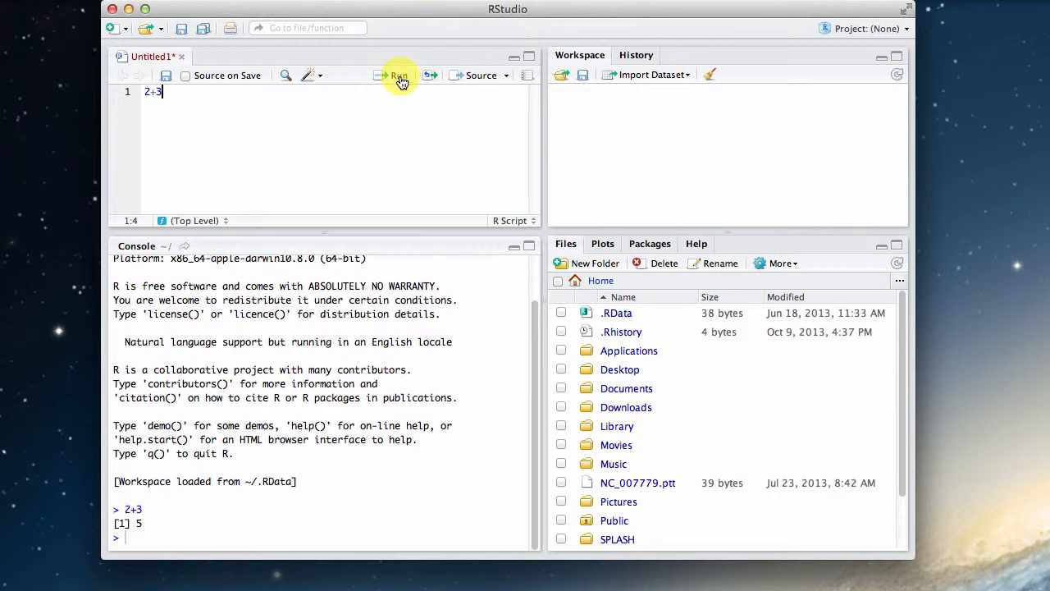